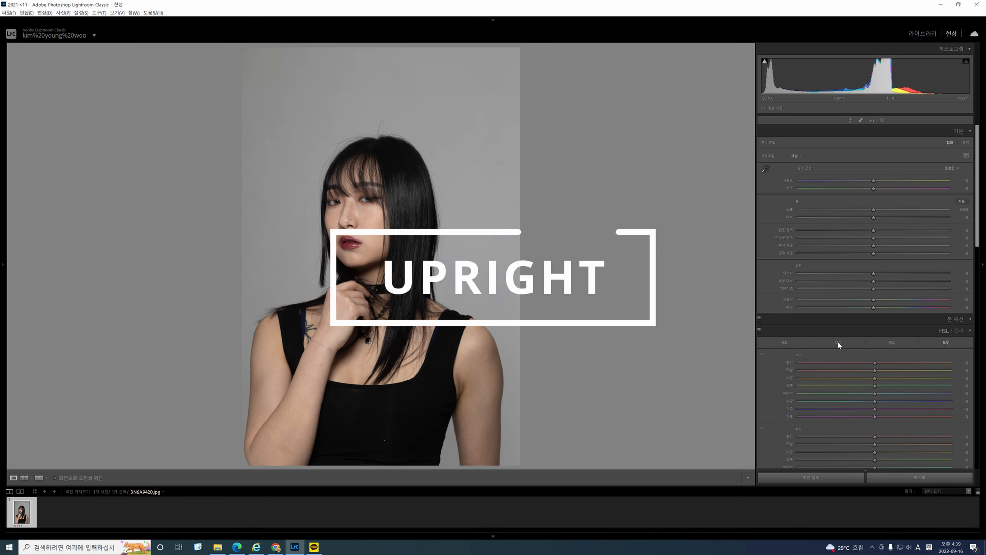
Correct the portrait's perspective with the Transform settings: Vertical -10, Rotate -0.3 and Scale 104.
scroll(838, 341, "down", 10)
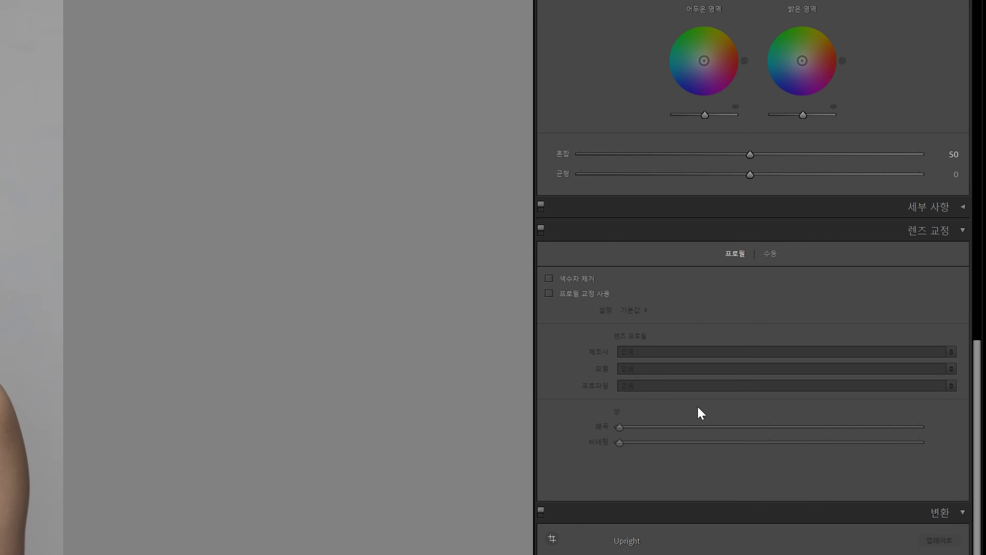
scroll(697, 406, "down", 4)
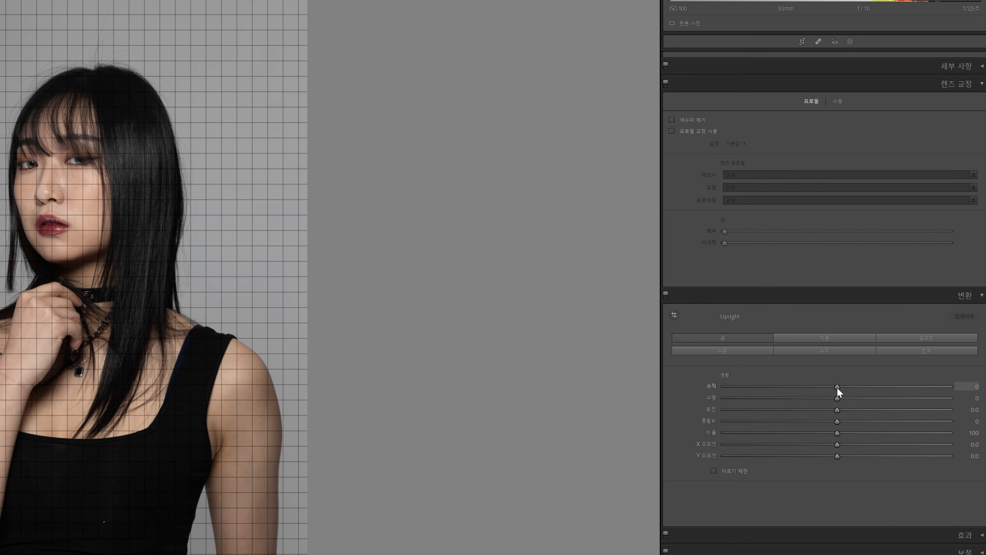
left_click_drag(836, 387, 849, 373)
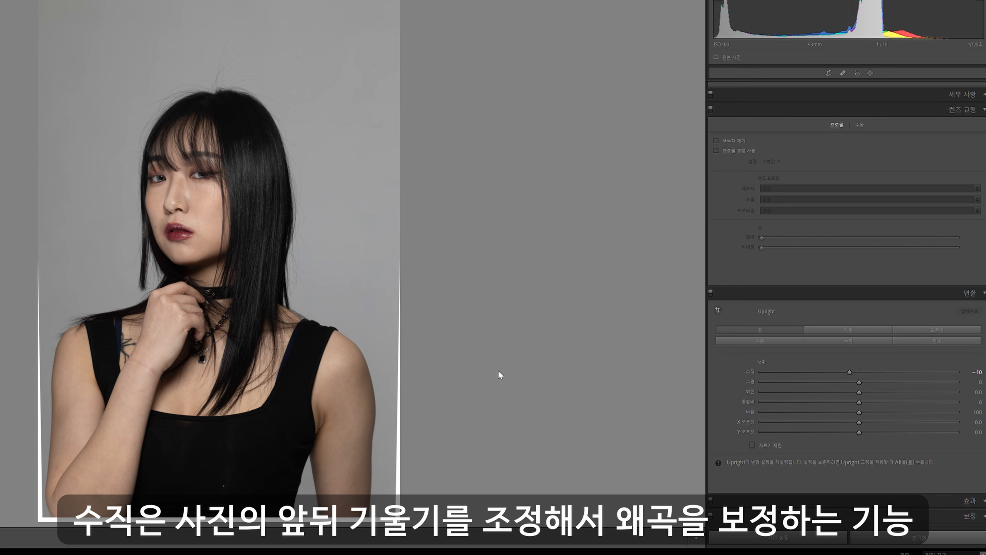
mouse_move(860, 382)
left_mouse_down()
mouse_move(852, 386)
mouse_move(871, 383)
mouse_move(859, 385)
left_mouse_up()
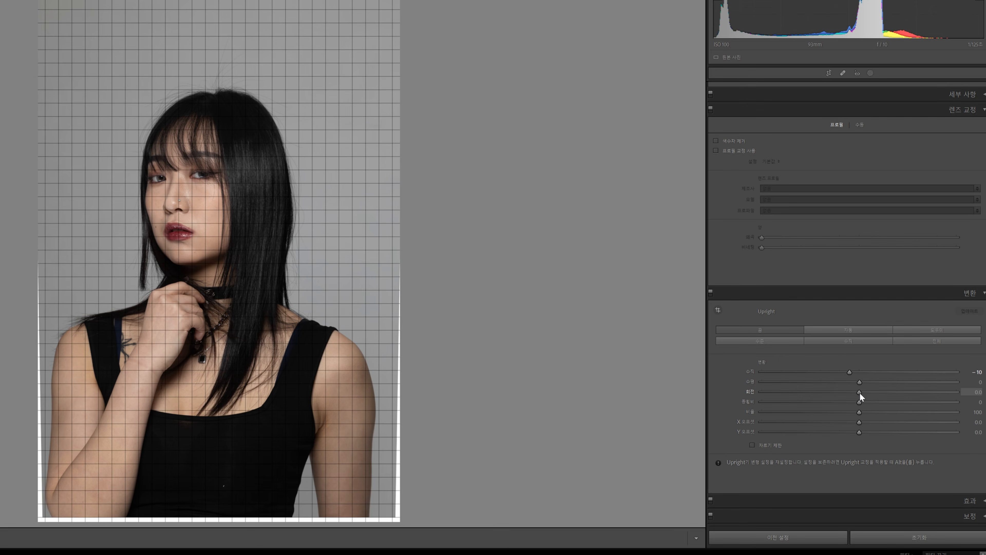
left_click_drag(860, 393, 856, 394)
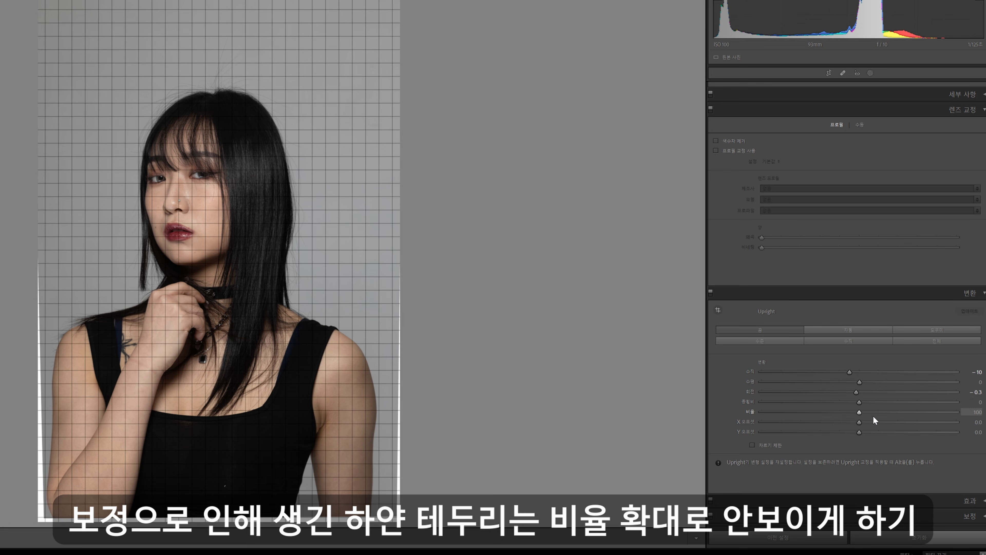
left_click_drag(861, 411, 868, 410)
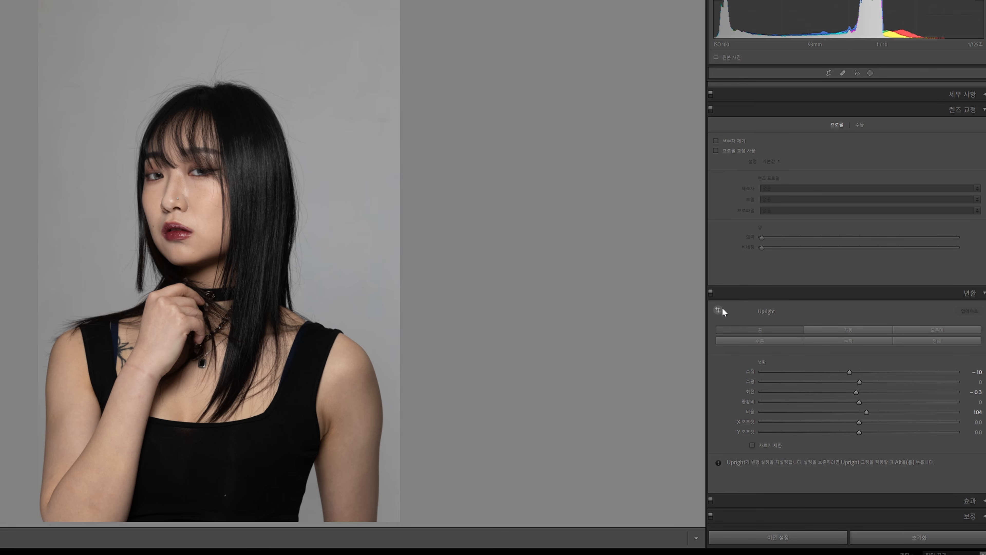
Compare the portrait with and without the Transform correction by switching the effect off and on.
left_click(711, 292)
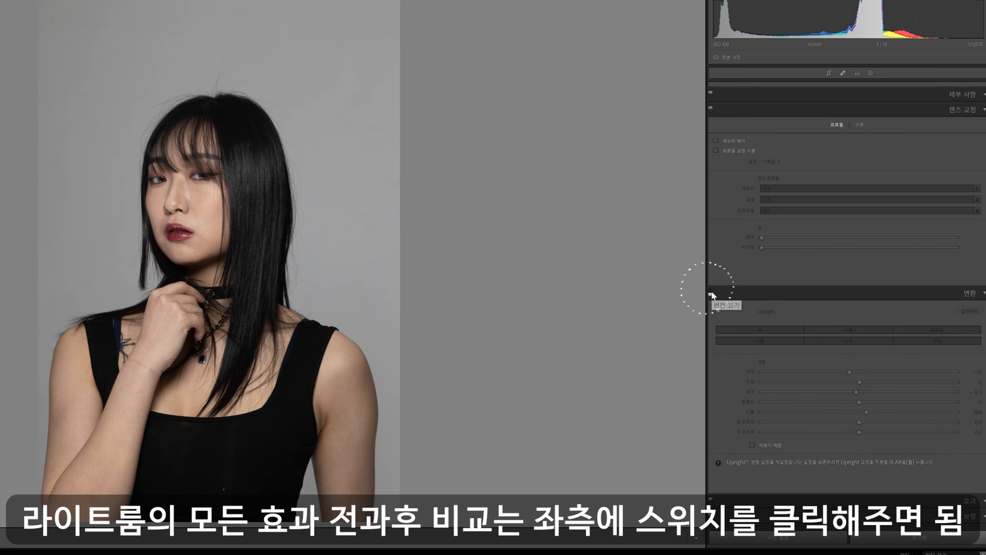
left_click(711, 292)
left_click(711, 292)
left_click(712, 292)
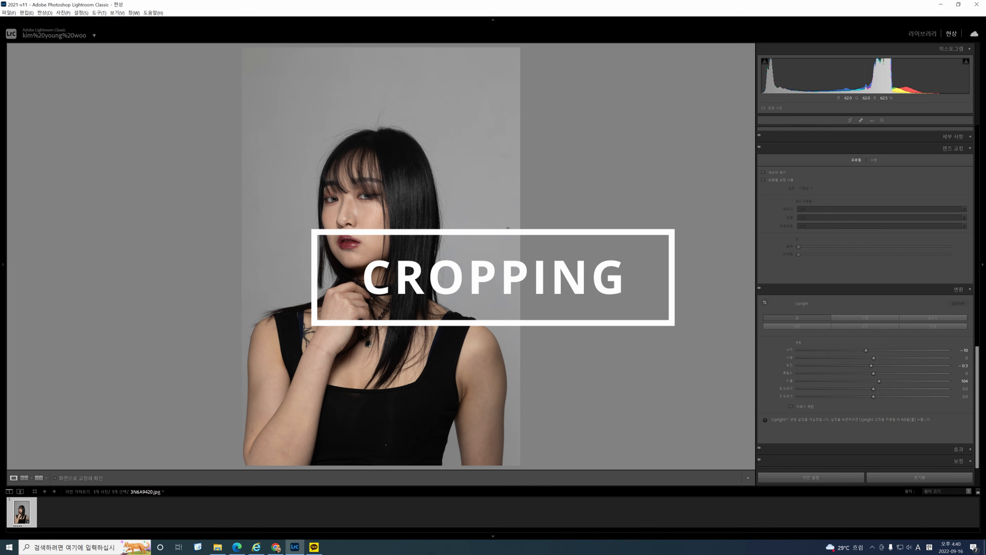
Crop narrow strips off the top and bottom of the photo, and undo and redo the crop adjustment.
key("r")
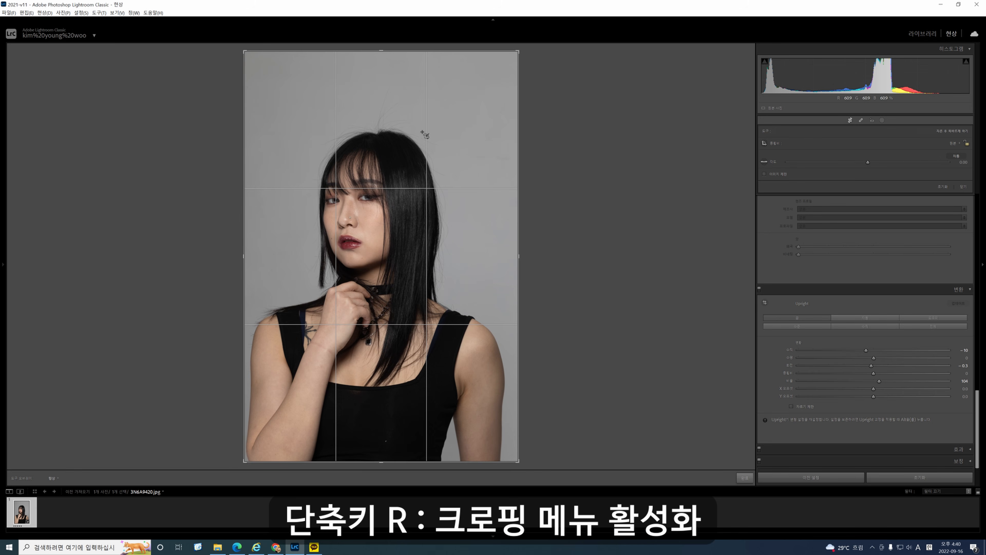
left_click_drag(381, 55, 381, 65)
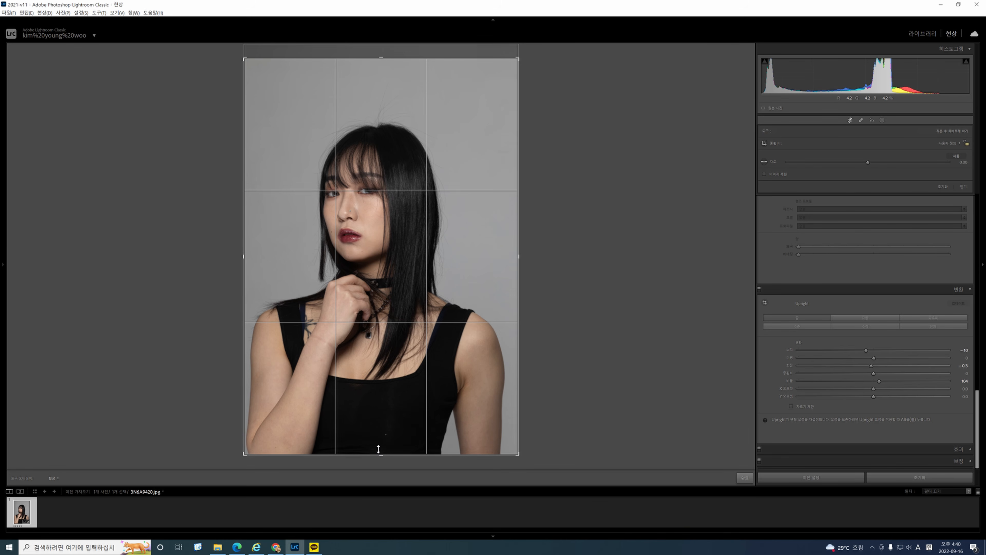
left_click_drag(376, 455, 379, 446)
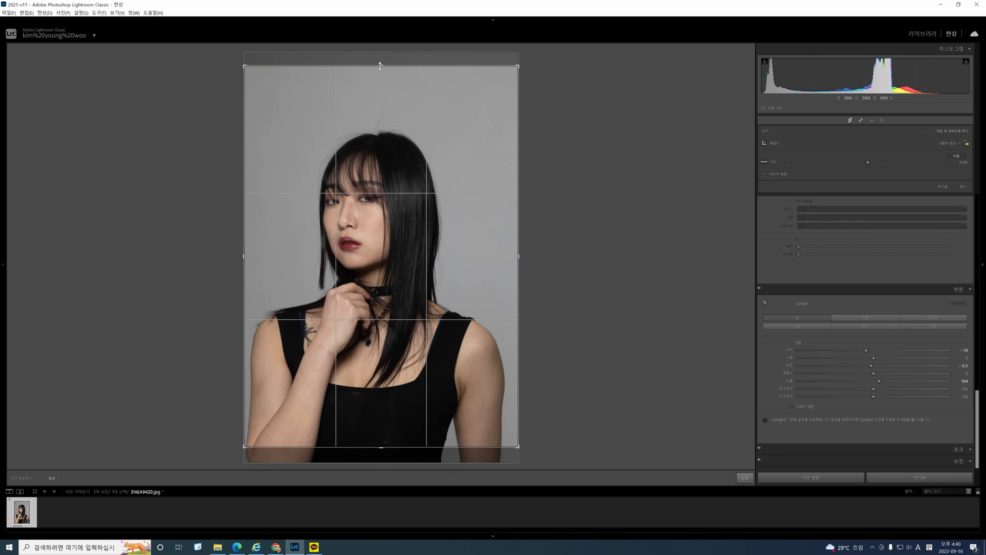
double_click(398, 247)
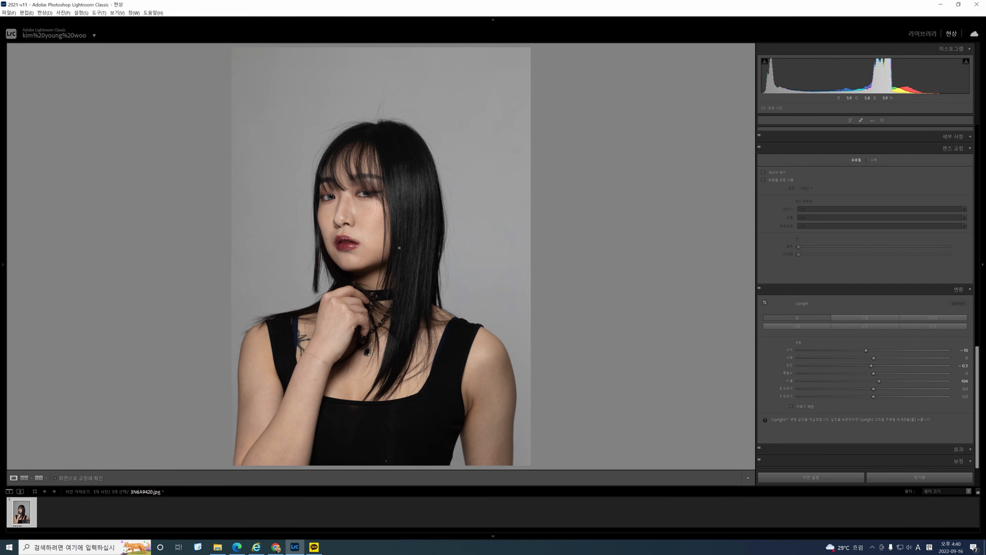
key("ctrl+z")
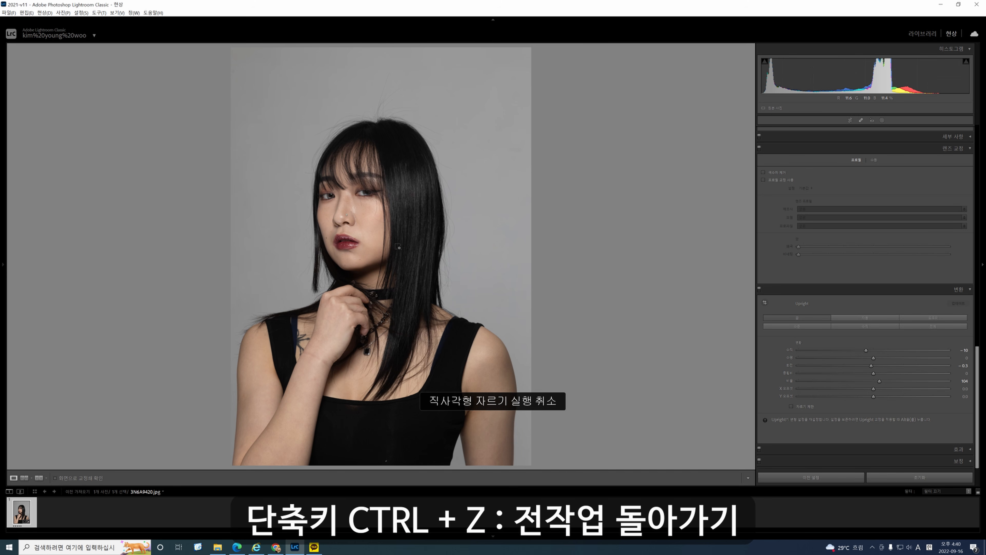
key("ctrl+y")
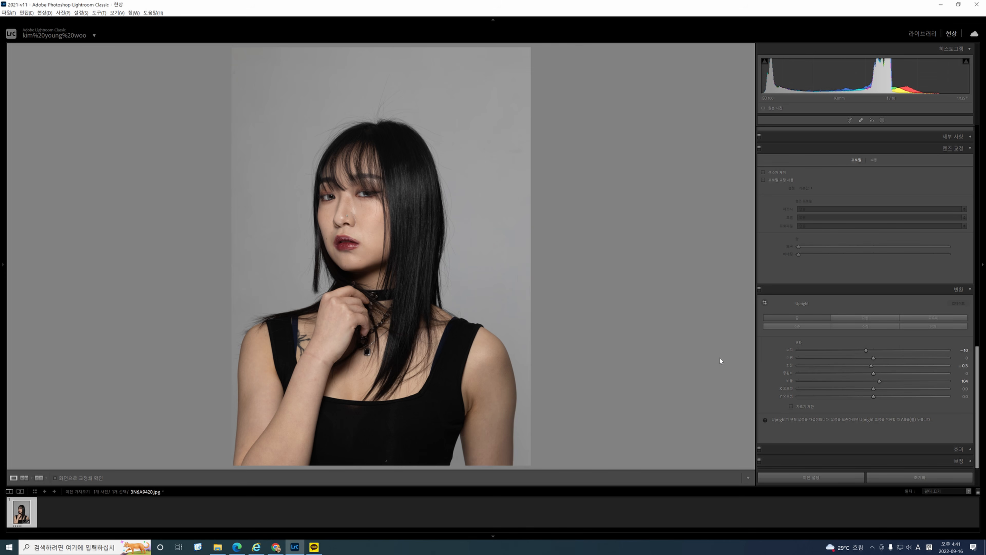
Cool the photo's white balance by setting Temperature to -4 and Tint to -4.
scroll(807, 365, "up", 10)
scroll(807, 366, "up", 5)
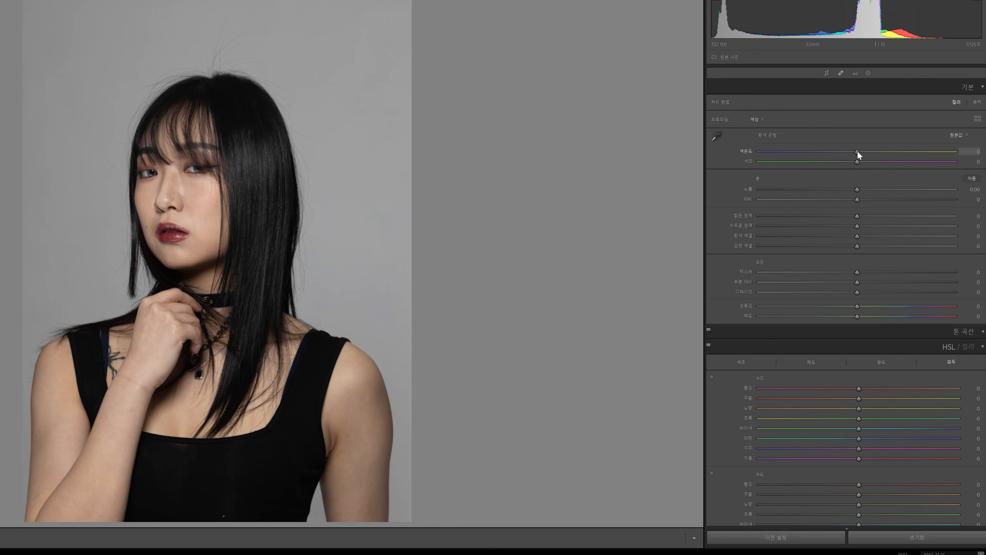
left_click_drag(869, 173, 855, 155)
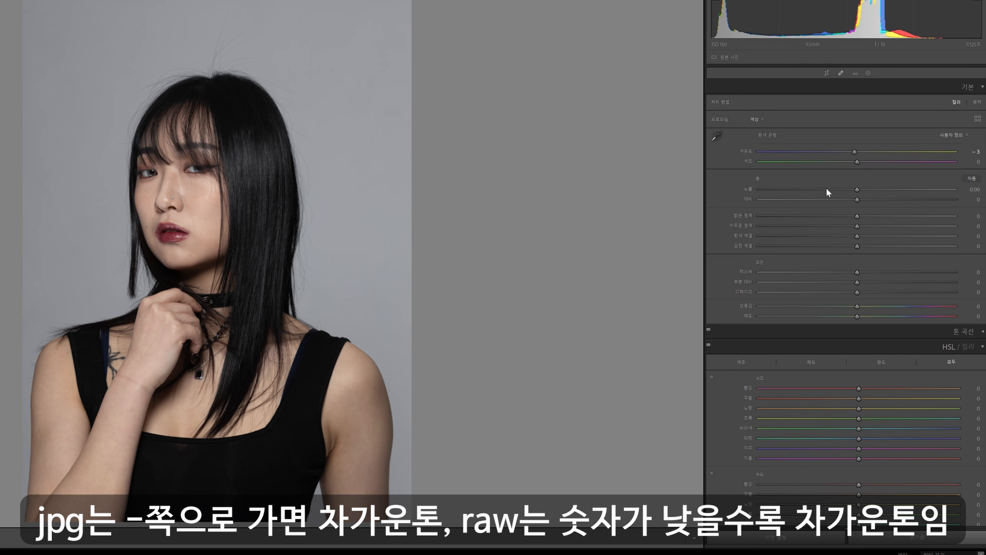
left_click_drag(855, 155, 854, 155)
left_click_drag(858, 160, 855, 161)
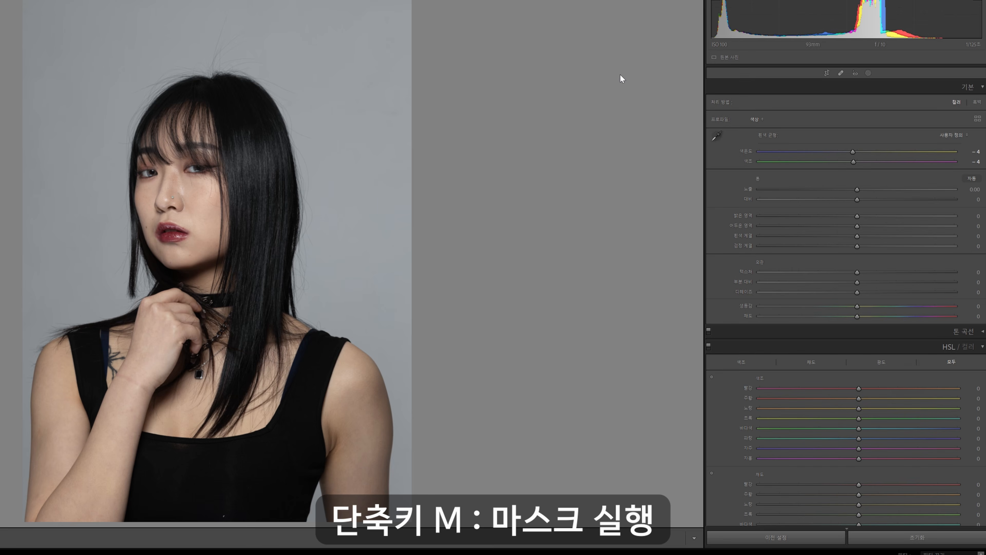
Add a linear gradient mask running diagonally from the photo's upper-right corner past the face, with Exposure 0.56.
key("m")
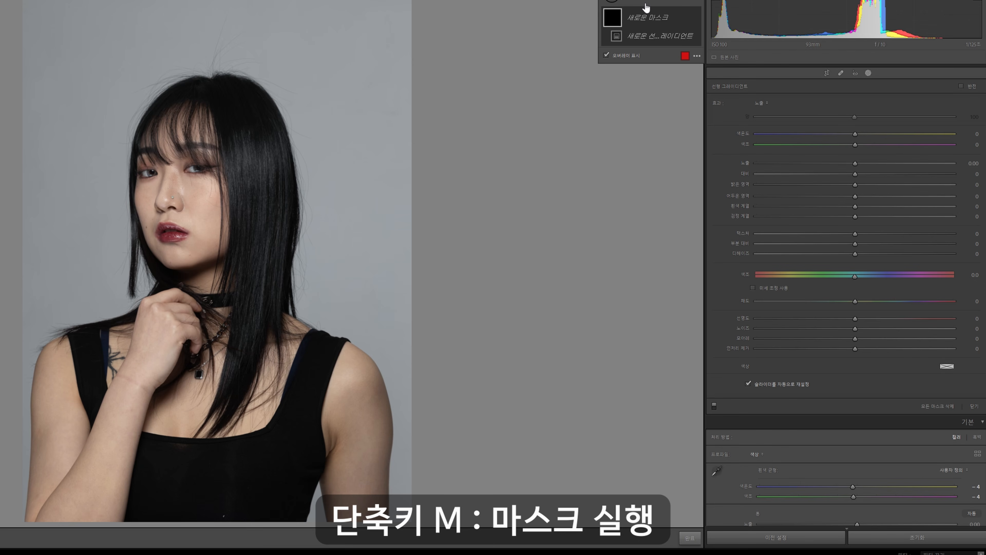
left_click(631, 16)
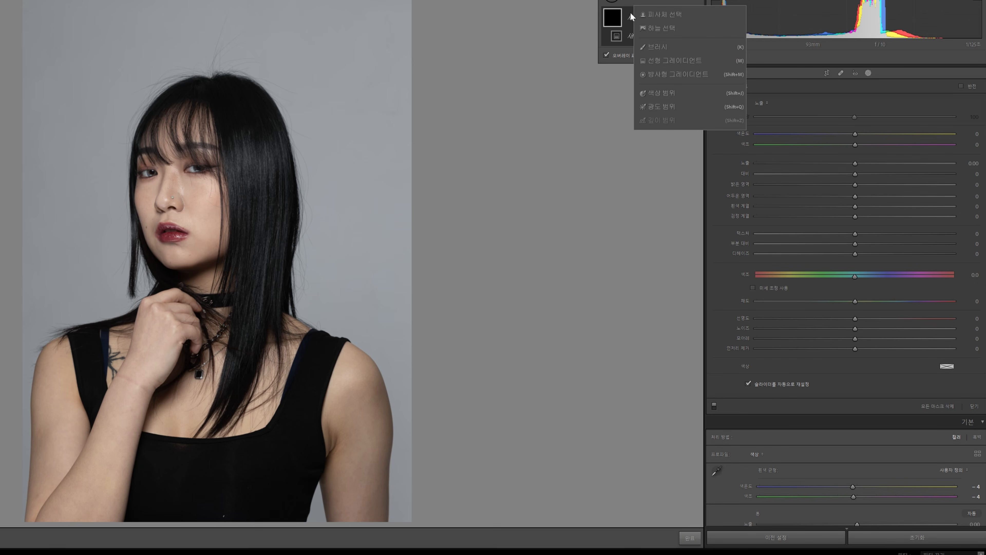
left_click(653, 61)
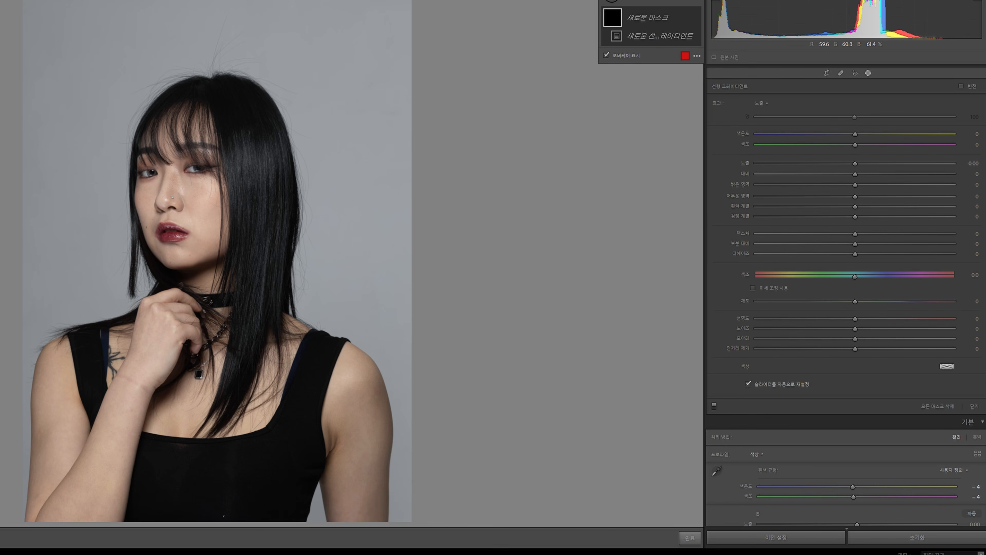
left_click_drag(412, 0, 100, 272)
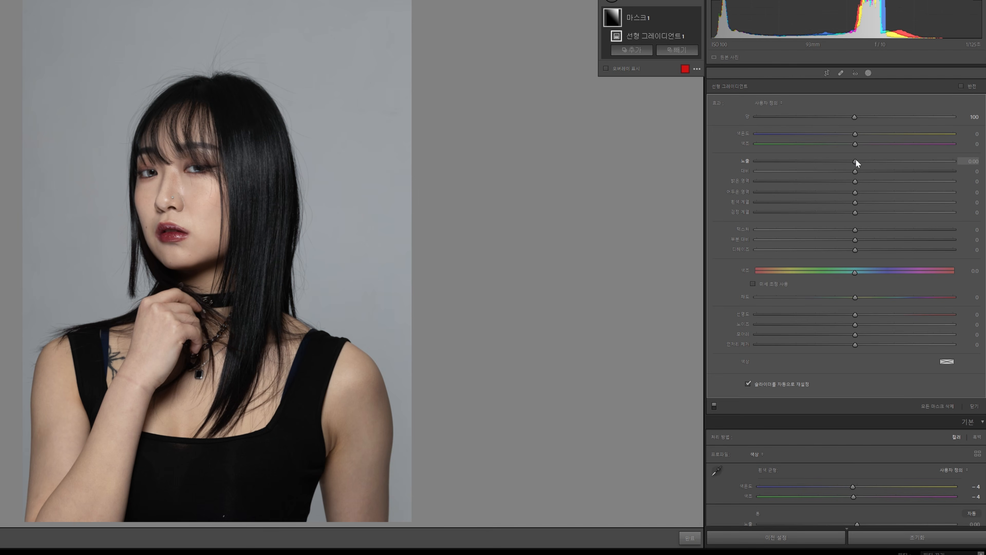
left_click_drag(856, 161, 869, 160)
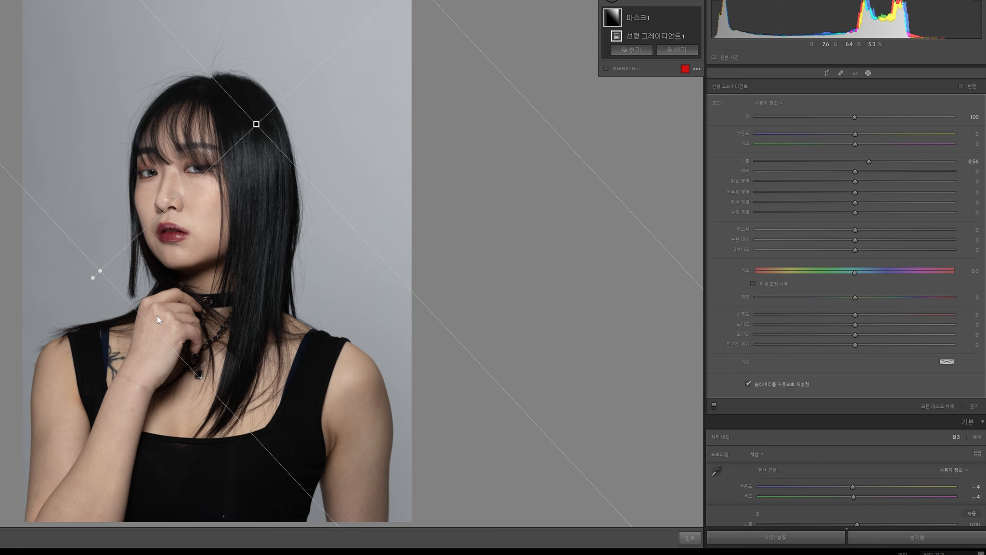
key("Escape")
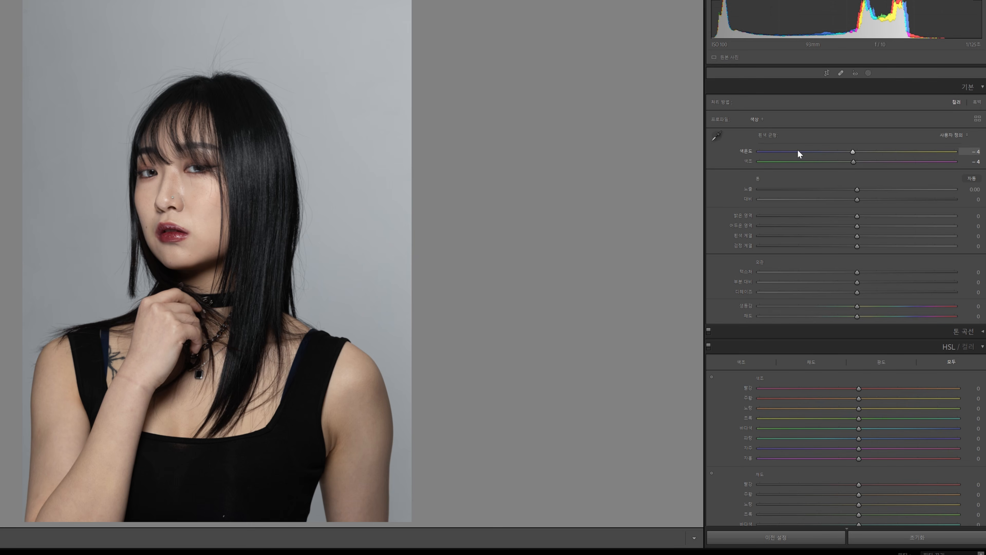
Adjust the photo's basic tone and presence: Exposure +0.12, Whites +7, Blacks +11 and Texture +5.
left_click_drag(857, 189, 858, 188)
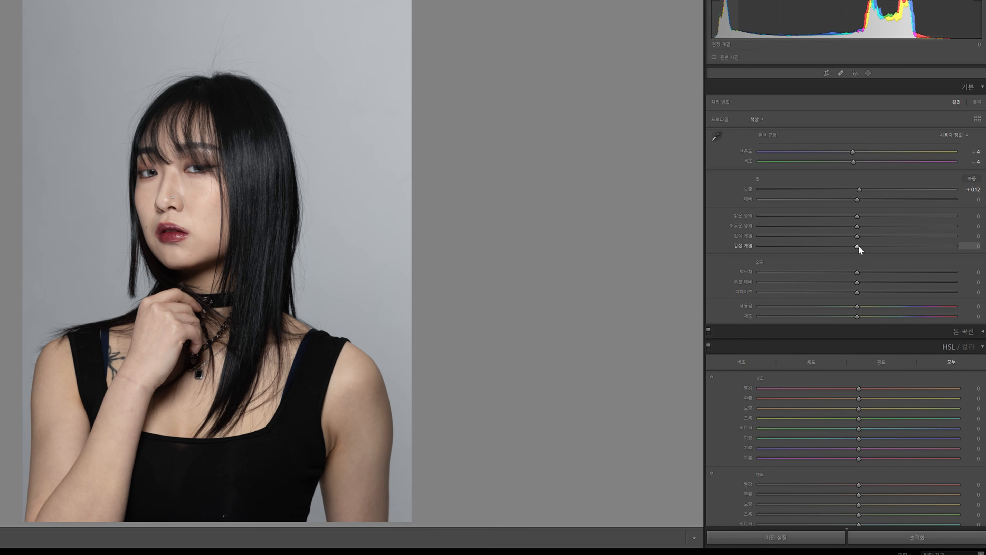
left_click_drag(857, 236, 864, 235)
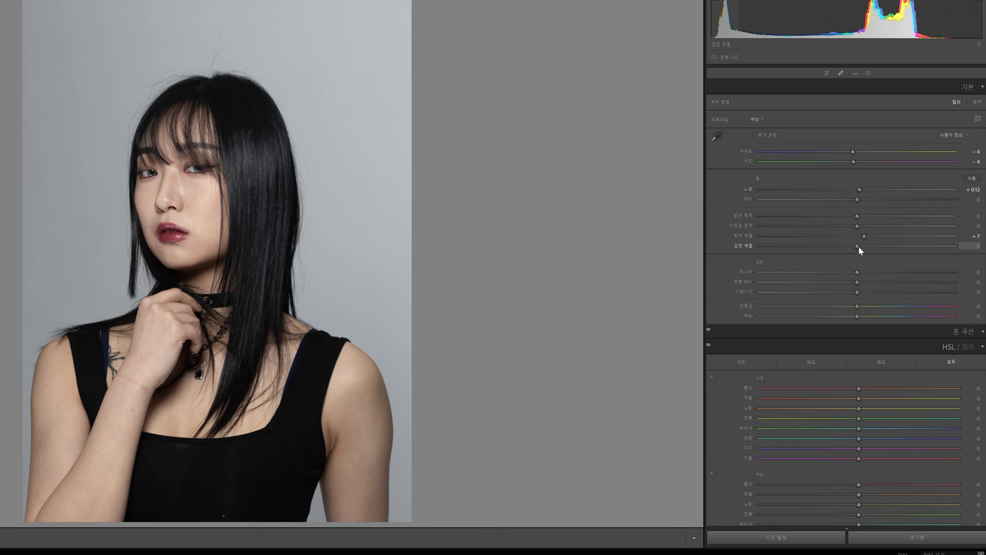
left_click_drag(858, 245, 868, 243)
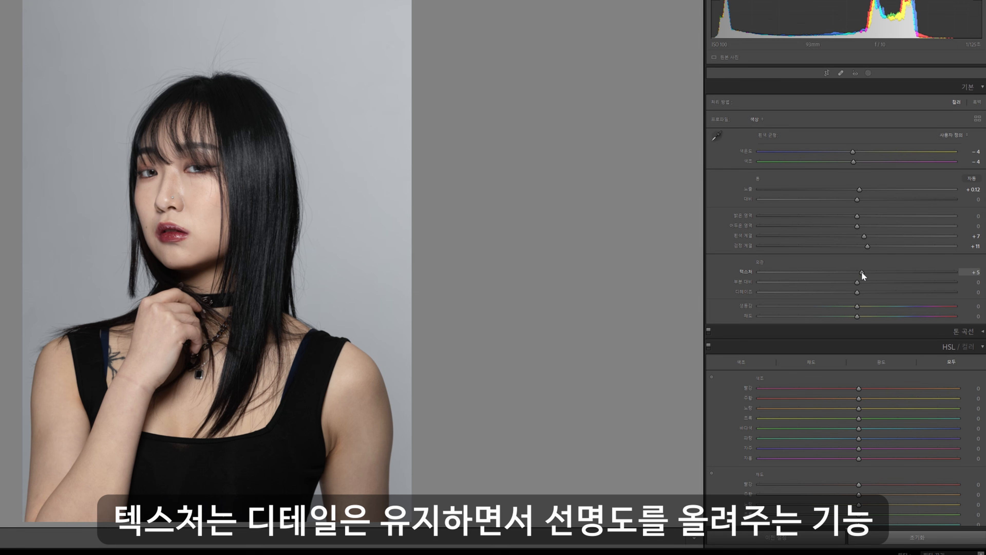
left_click(862, 272)
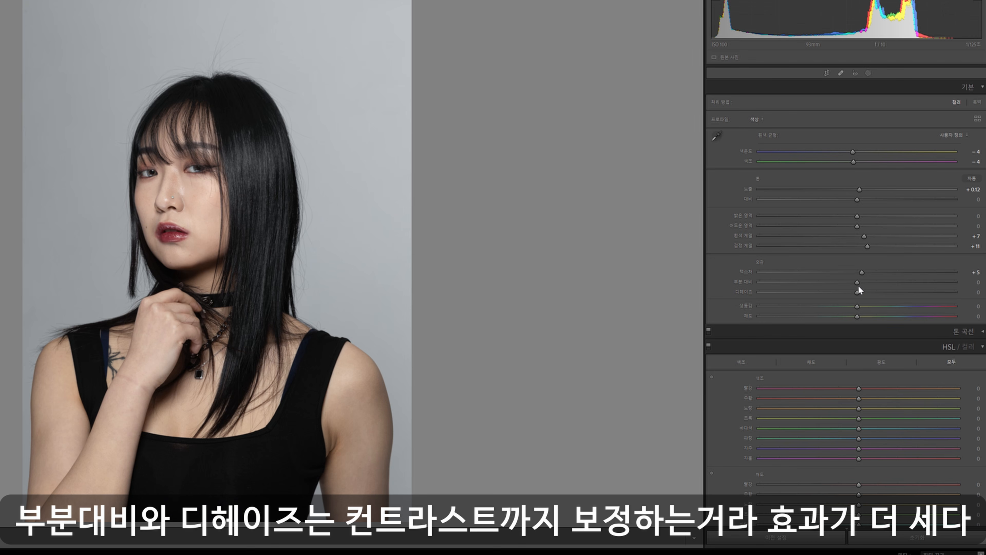
Try Clarity at +23 on the portrait and undo it.
left_click_drag(859, 283, 881, 285)
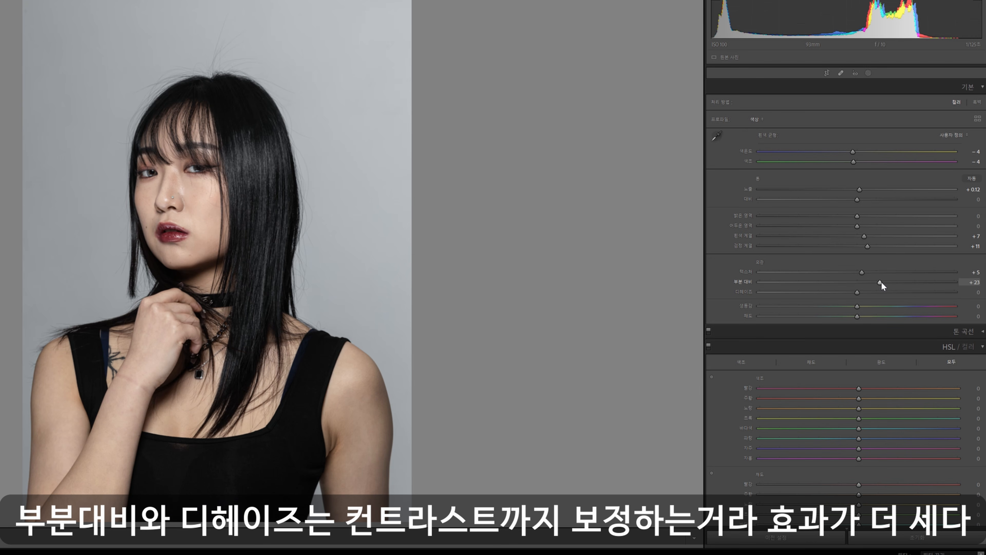
key("ctrl+z")
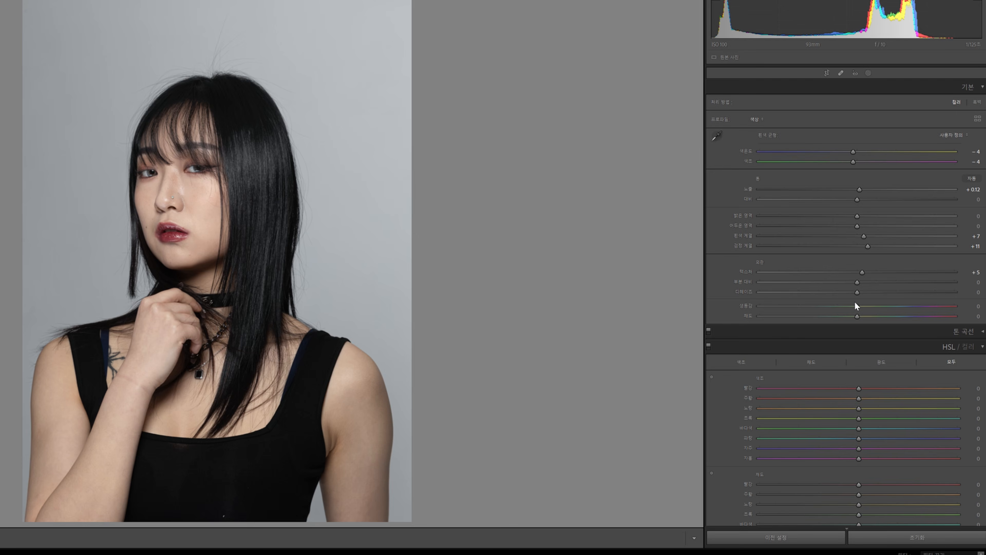
Brighten the skin tones with HSL: red luminance +19, orange luminance +11 and orange saturation -7.
scroll(855, 306, "down", 5)
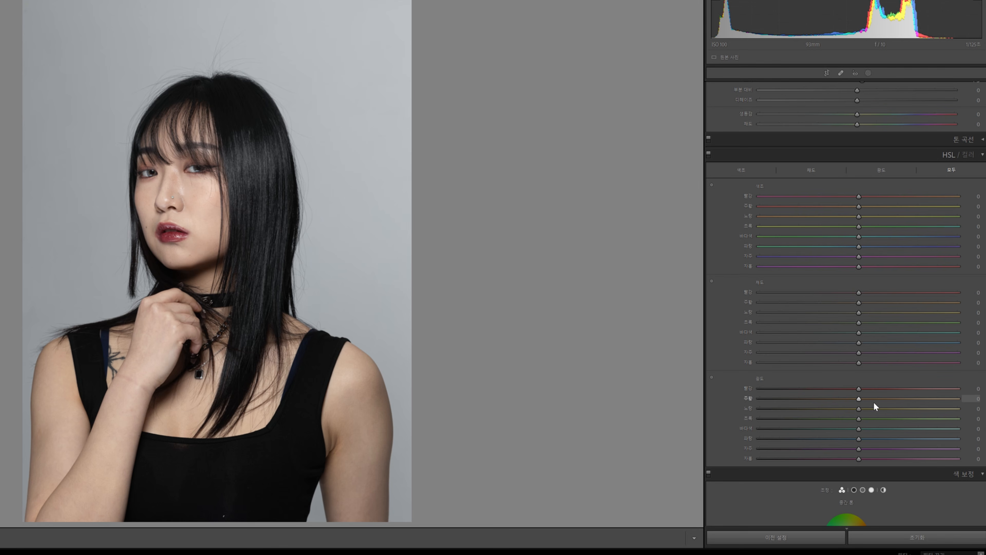
scroll(821, 390, "down", 3)
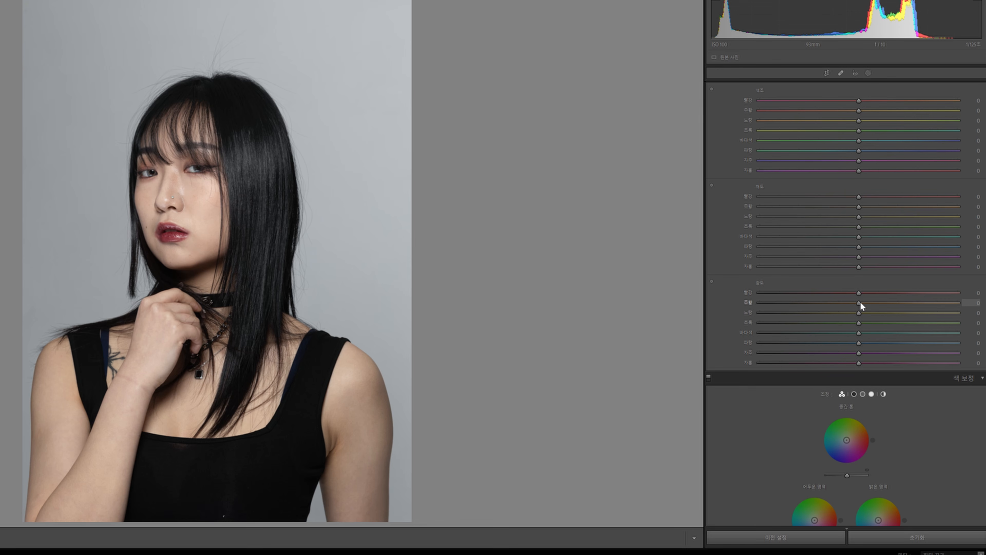
left_click_drag(860, 305, 873, 304)
key("ctrl+z")
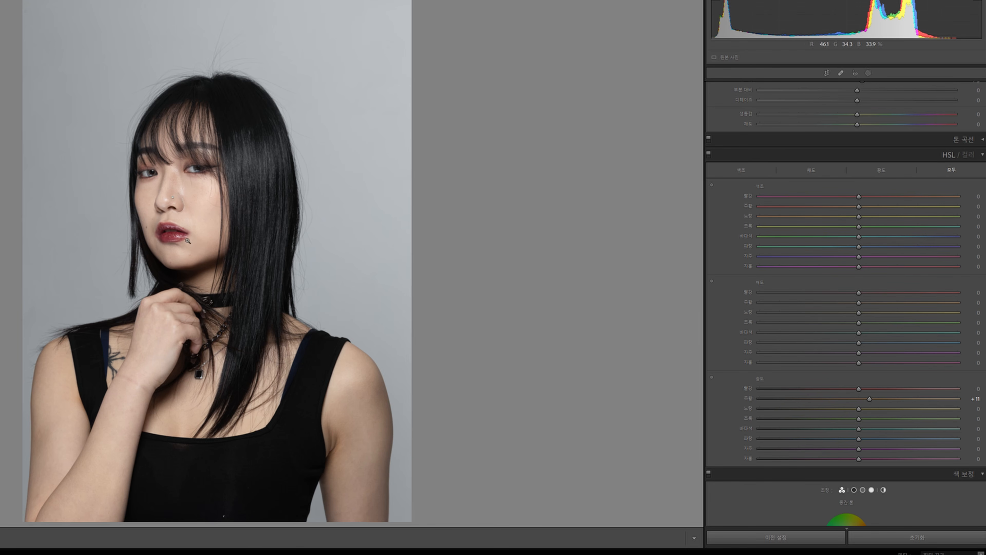
left_click_drag(859, 386, 861, 387)
scroll(850, 300, "up", 3)
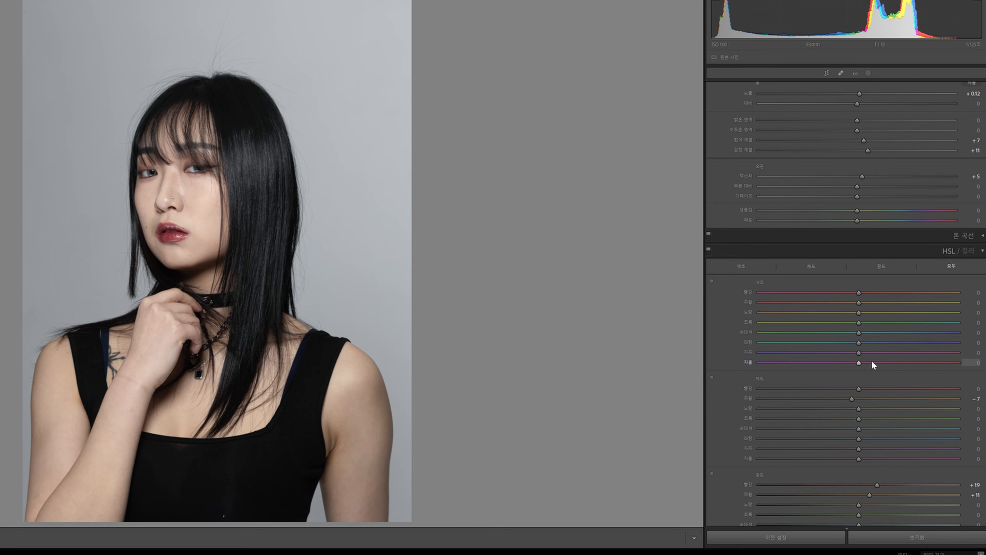
Tint the highlights blue in Color Grading with hue 233 and saturation 15.
scroll(871, 360, "down", 10)
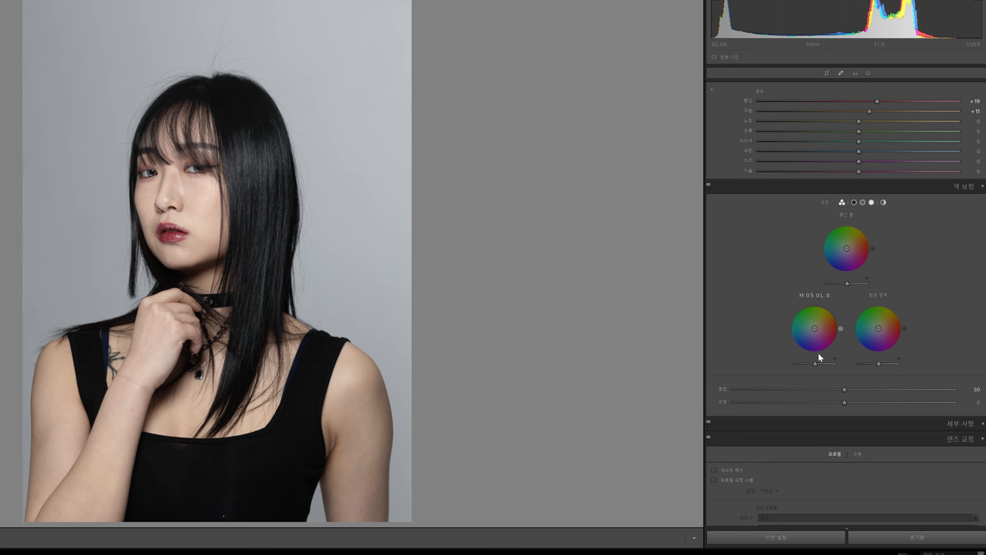
left_click_drag(878, 334, 876, 330)
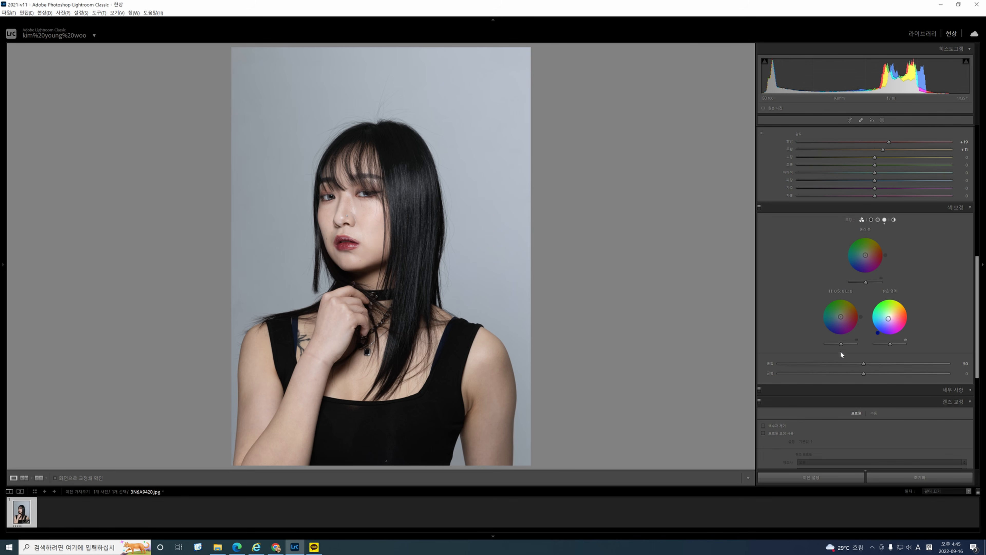
Export the edited portrait to the Pictures folder with PSD as the image format.
scroll(803, 376, "up", 10)
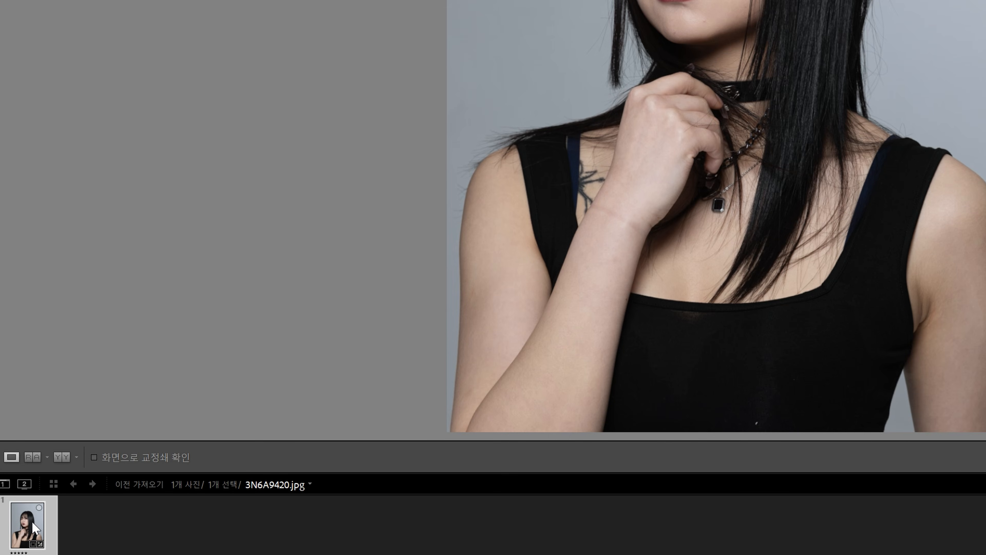
right_click(28, 515)
mouse_move(84, 455)
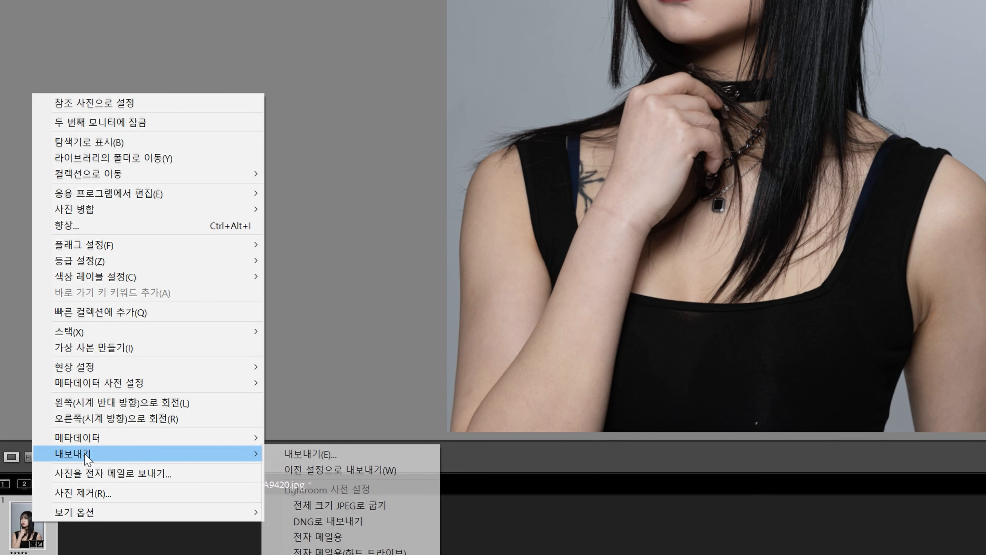
left_click(311, 455)
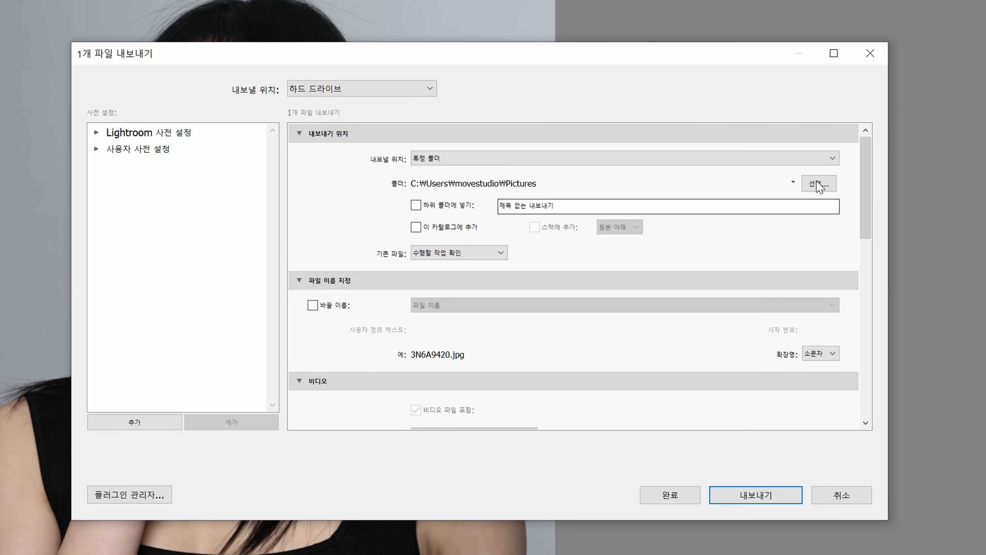
left_click_drag(869, 206, 873, 309)
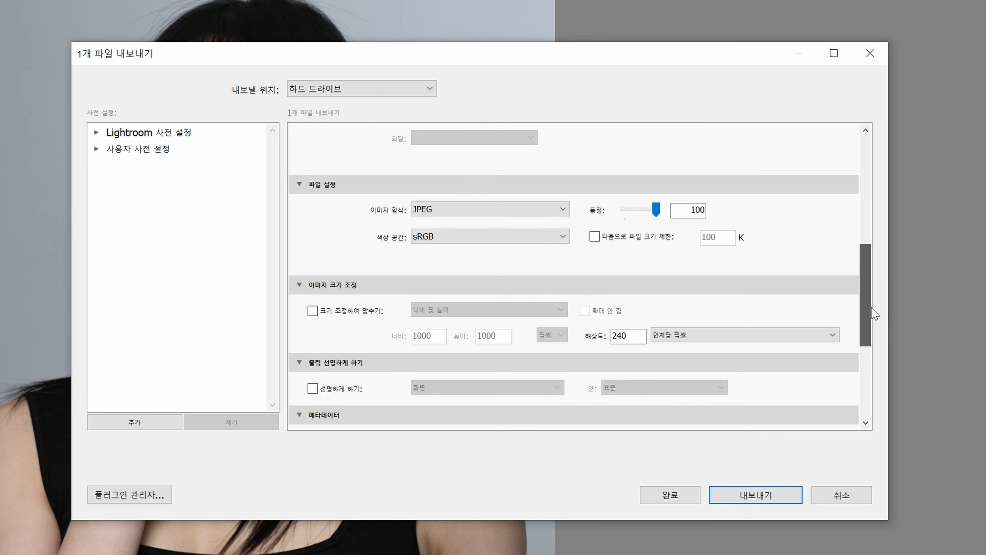
left_click(532, 209)
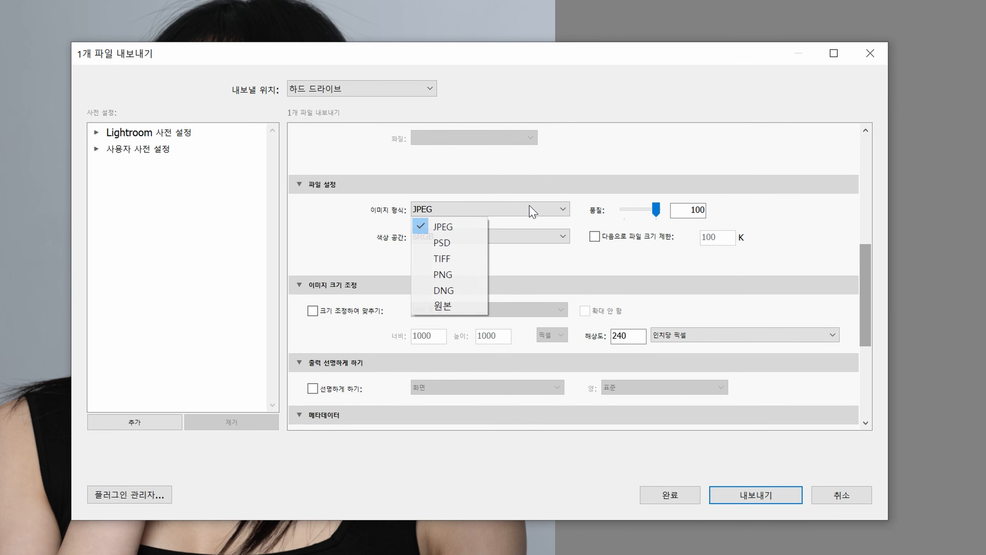
left_click(456, 247)
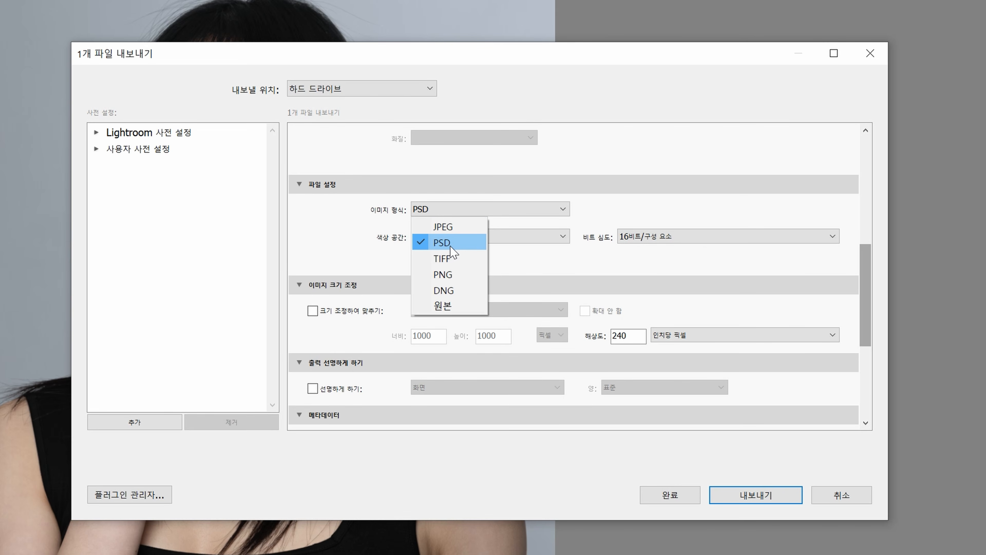
left_click(450, 245)
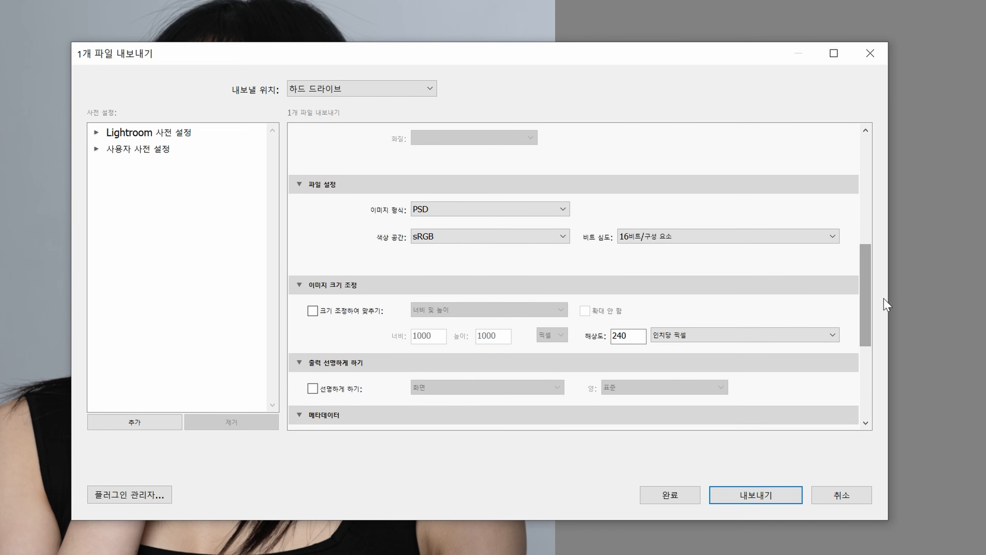
left_click_drag(861, 299, 861, 392)
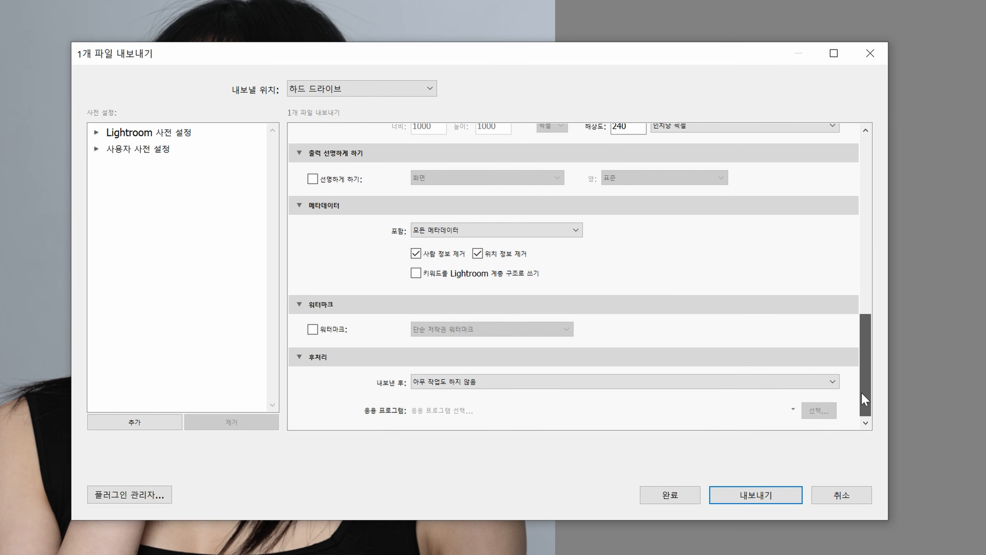
left_click(760, 499)
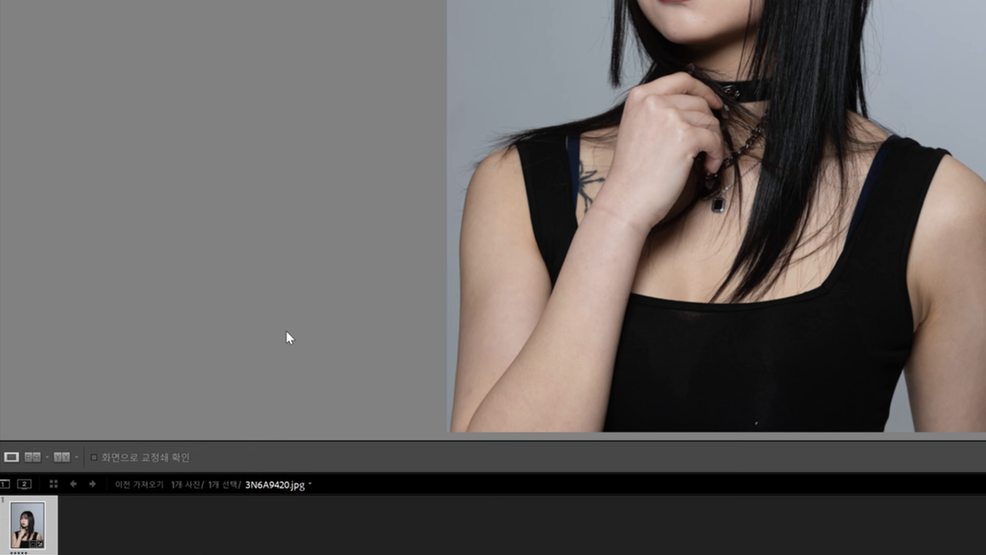
Send the portrait to Adobe Photoshop 2022 for editing.
right_click(22, 528)
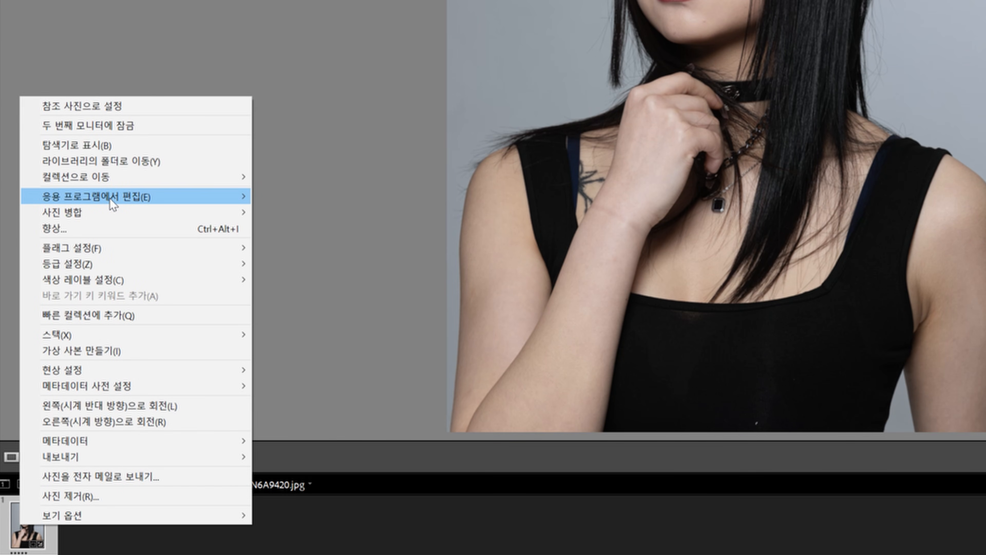
mouse_move(209, 197)
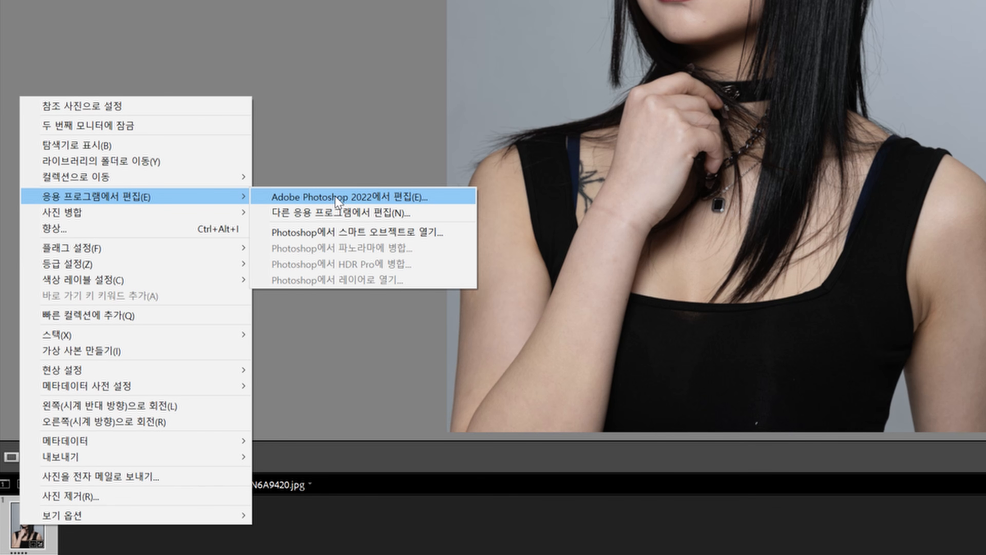
left_click(334, 199)
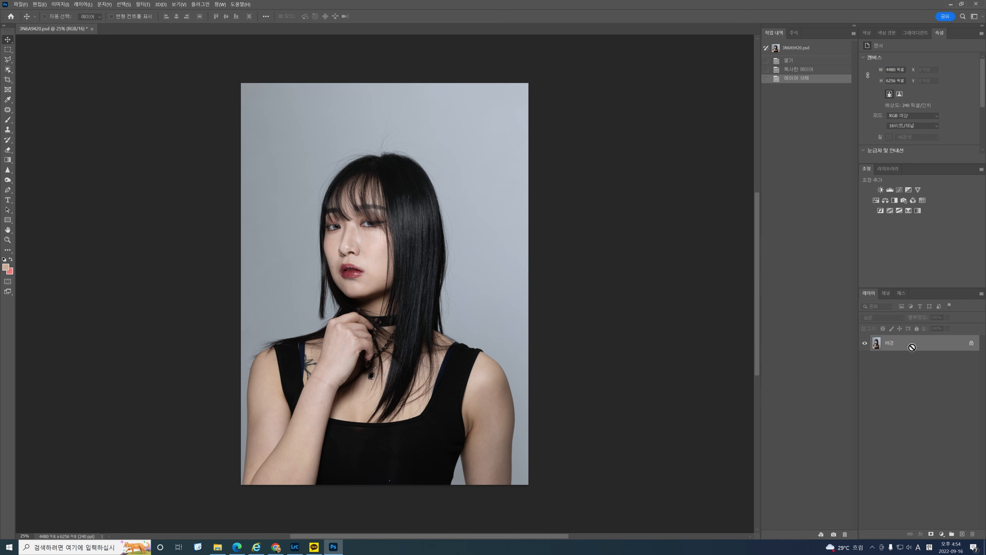
Duplicate the background layer and open the Liquify filter on the copy.
key("ctrl+j")
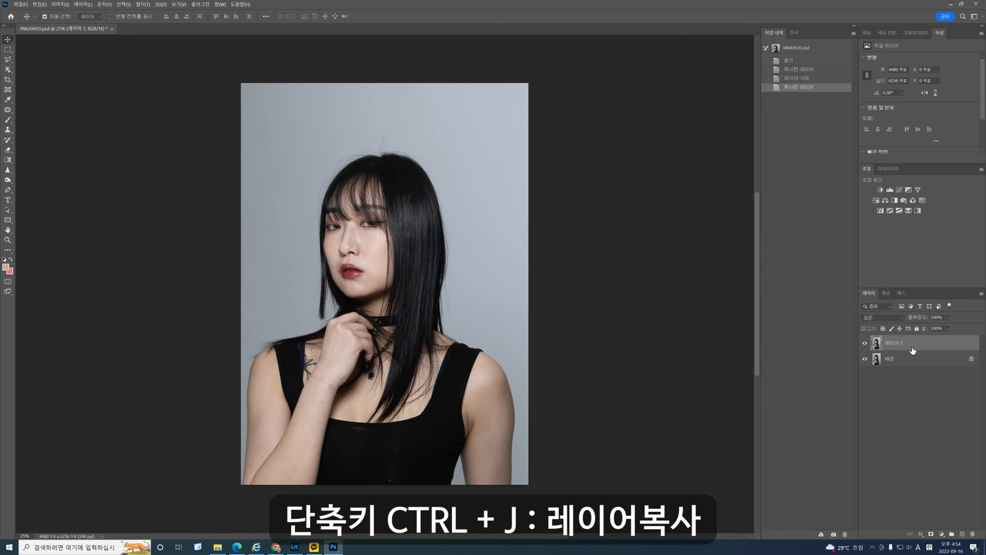
key("ctrl+shift+x")
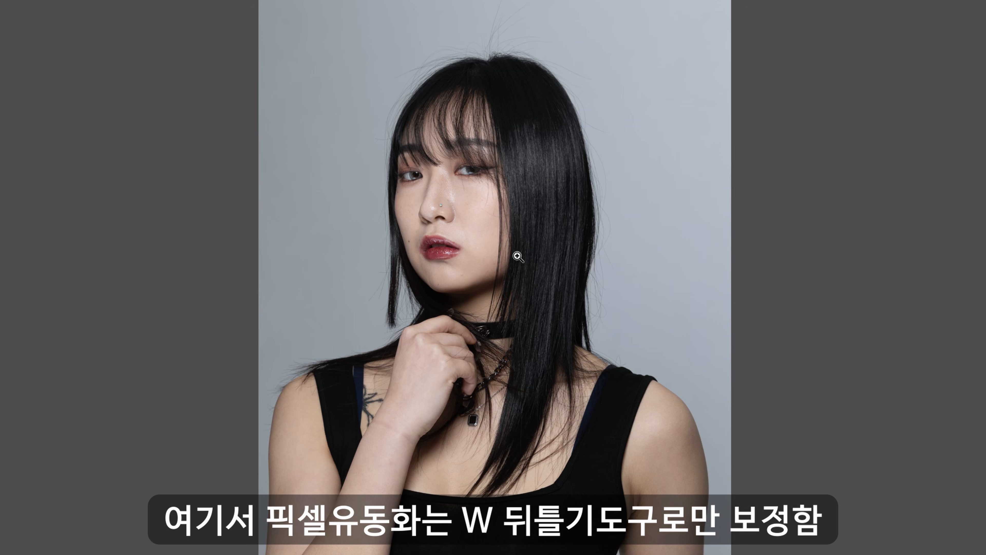
Shrink the Forward Warp brush and push the lower cheek edge on the image's left side of the face slightly inward.
key("ctrl+plus")
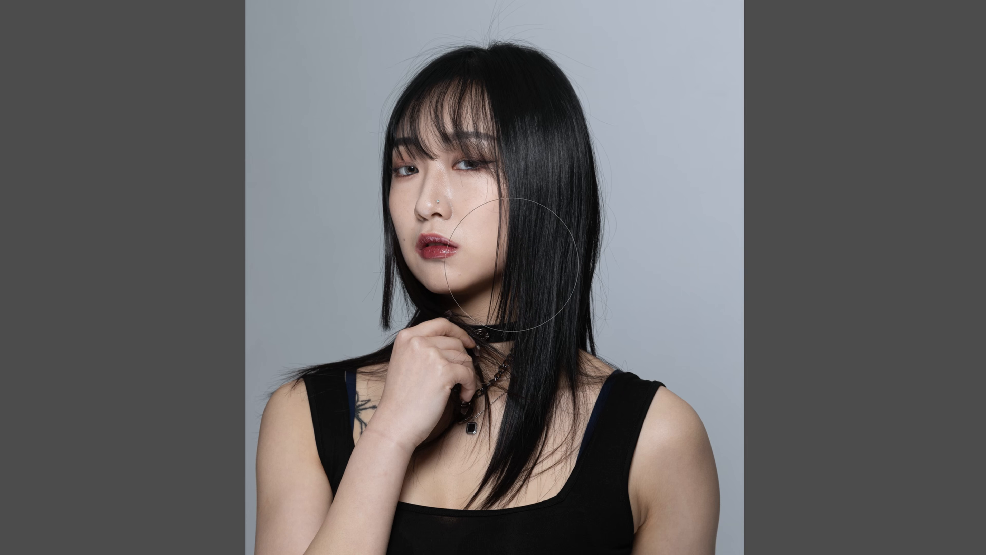
key("ctrl+plus")
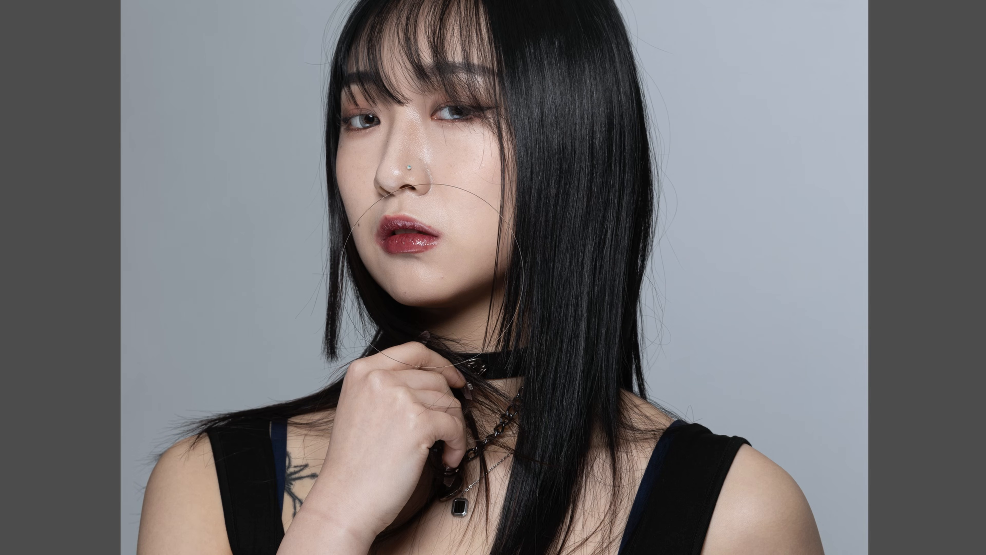
key("bracketleft")
key("bracketleft")
key("bracketleft")
key("bracketleft")
key("bracketleft")
left_click_drag(345, 273, 351, 273)
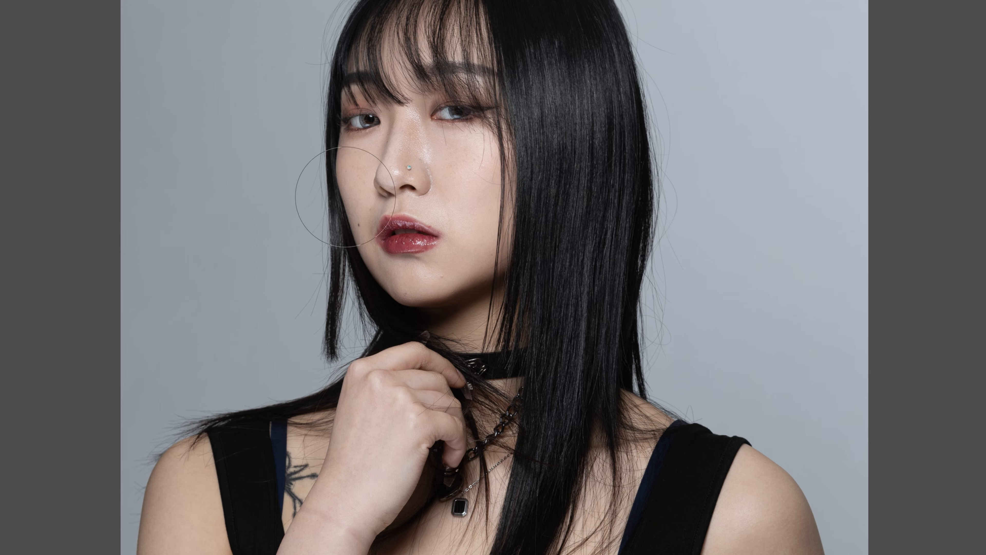
key("bracketleft")
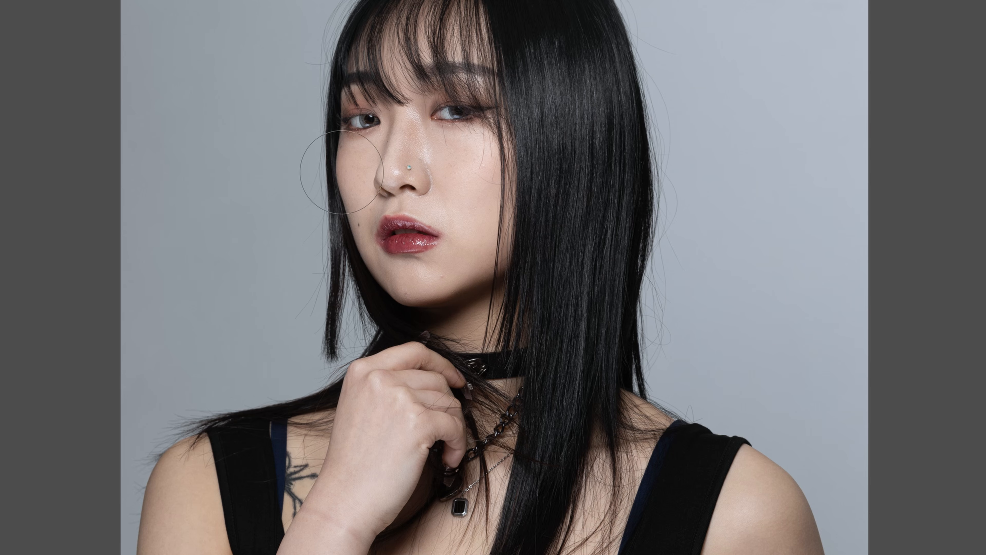
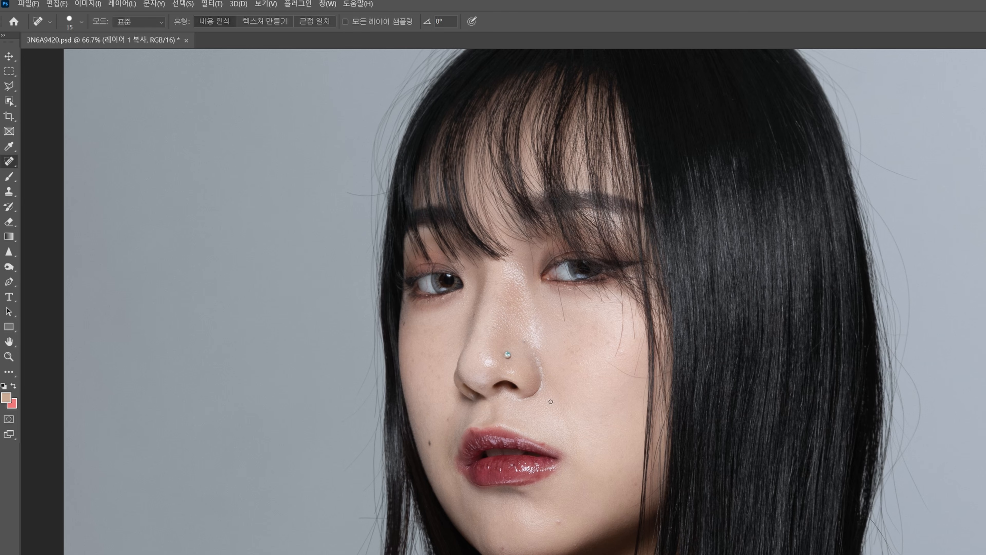
Remove the mole and small blemishes on the image-left cheek and nose area with the Spot Healing Brush at sizes 50 and 30.
key("bracketright")
key("bracketright")
key("bracketright")
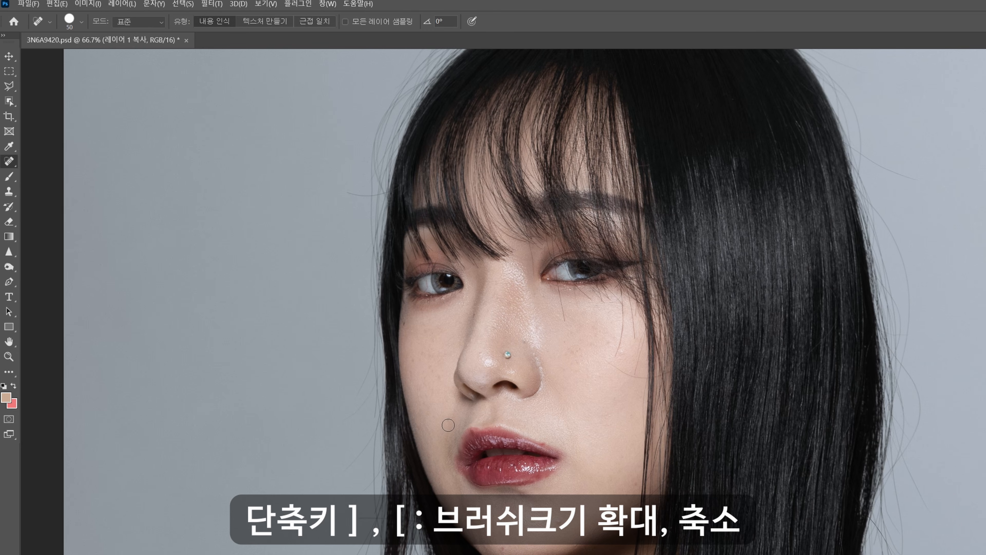
left_click(417, 347)
key("bracketleft")
key("bracketleft")
left_click(474, 313)
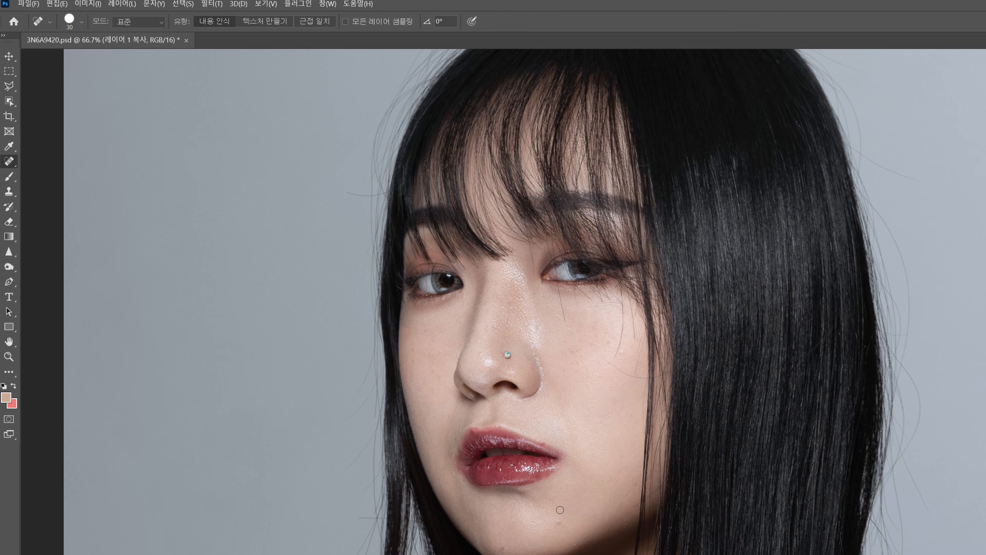
left_click(566, 313)
left_click_drag(529, 259, 529, 272)
Heal away the long stray hair strands crossing the cheek on the image's right side.
left_click_drag(618, 349, 622, 298)
mouse_move(618, 367)
left_mouse_down()
mouse_move(642, 346)
mouse_move(622, 307)
mouse_move(627, 374)
mouse_move(644, 378)
mouse_move(624, 348)
left_mouse_up()
left_click(625, 309)
left_click_drag(622, 342, 622, 336)
left_click(621, 306)
Reduce the healing brush to 25 and remove the remaining fine hairs and spots beneath the image-right eye.
key("ctrl+plus")
key("bracketleft")
left_click(625, 291)
left_click_drag(640, 274, 642, 257)
left_click_drag(640, 249, 636, 260)
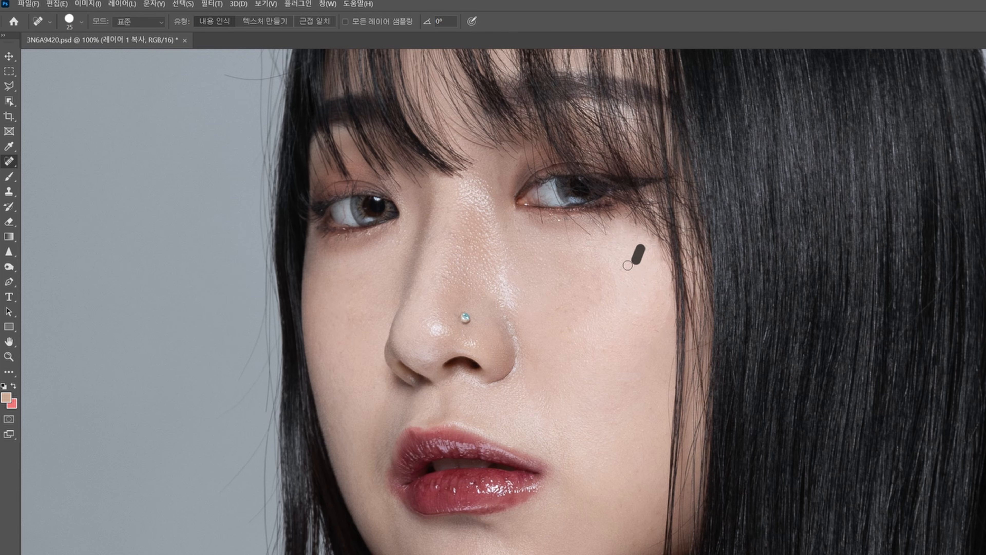
left_click(626, 259)
left_click(545, 223)
Enlarge the healing brush to 70 and heal the creases and marks on the raised wrist, forearm and image-left upper arm.
left_click_drag(560, 354, 590, 163)
key("ctrl+minus")
key("ctrl+minus")
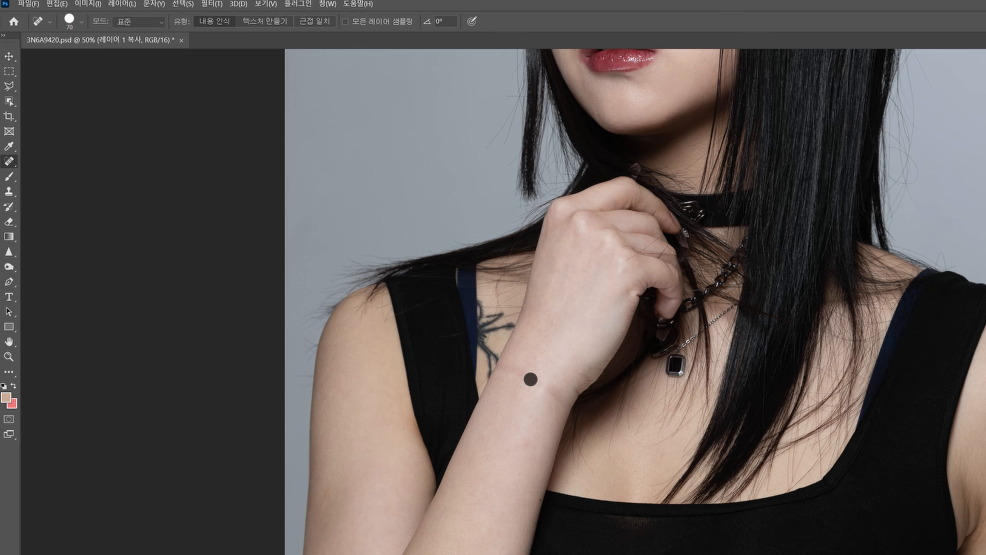
mouse_move(507, 370)
left_mouse_down()
mouse_move(559, 404)
mouse_move(574, 387)
left_mouse_up()
left_click(552, 362)
left_click_drag(525, 354, 504, 369)
left_click(500, 369)
left_click(517, 373)
left_click(587, 377)
left_click(577, 387)
left_click(523, 444)
left_click(506, 473)
left_click_drag(332, 486, 323, 516)
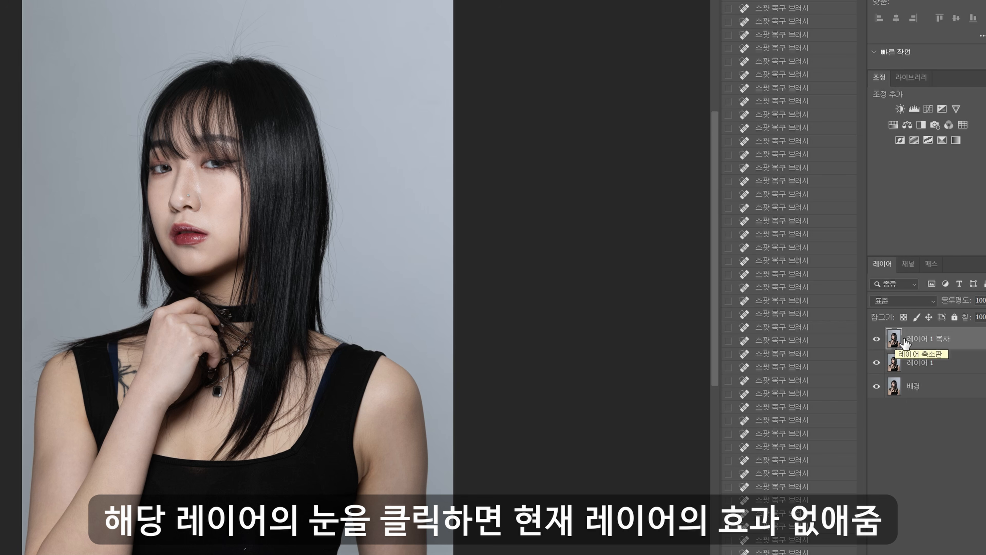
Toggle the visibility of the healed layer copy to compare the skin before and after retouching.
left_click(876, 338)
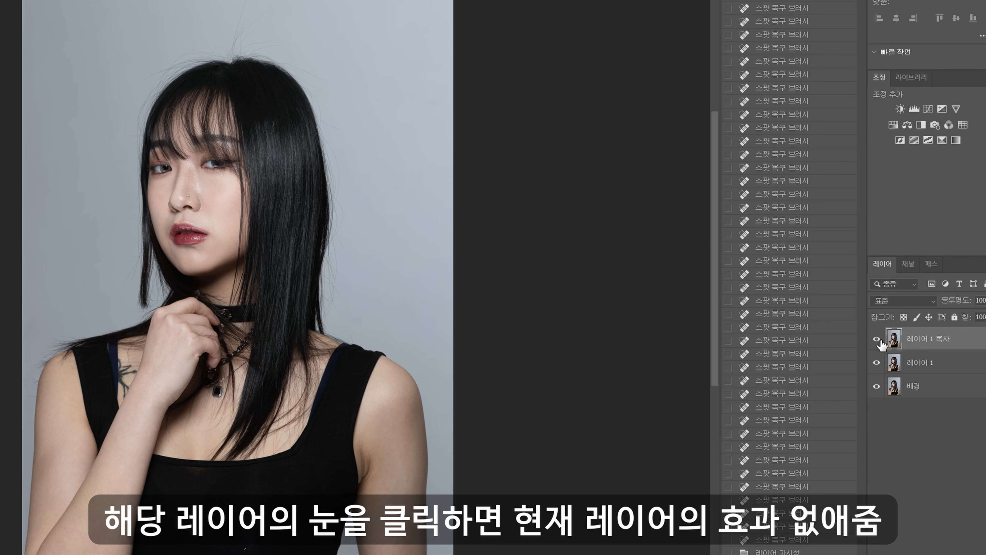
left_click(876, 339)
left_click(877, 339)
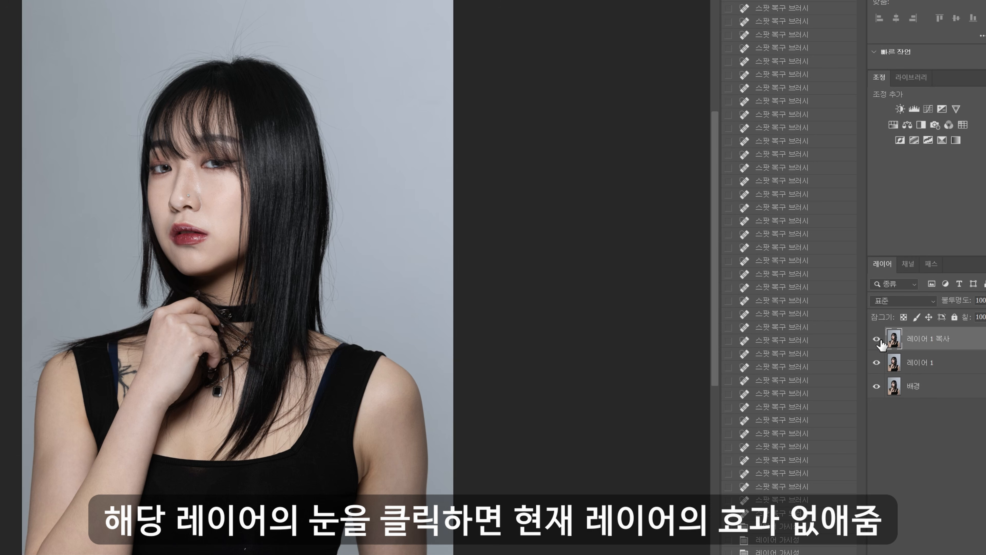
left_click(246, 548)
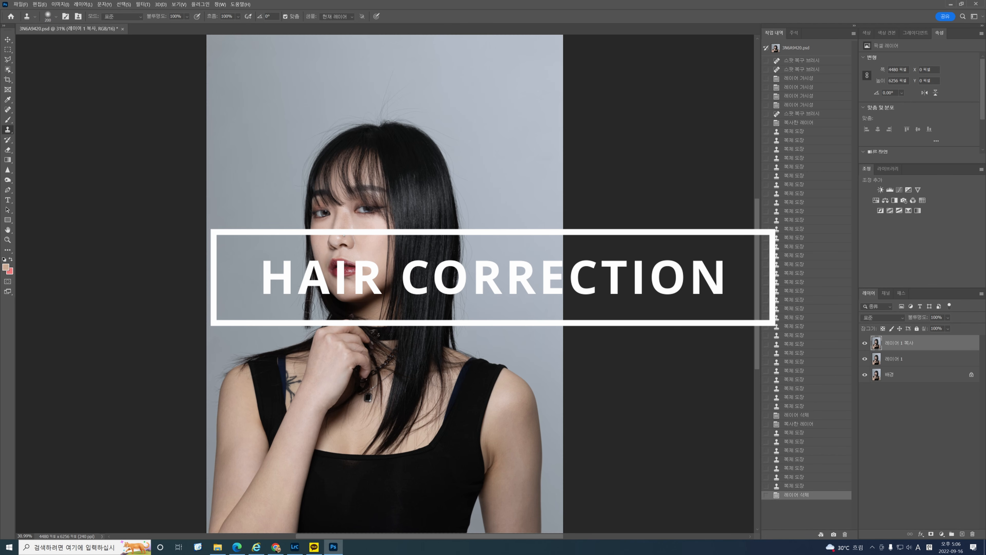
Duplicate the retouched layer for the hair cleanup and keep the Clone Stamp opacity at 100%.
scroll(405, 94, "up", 2)
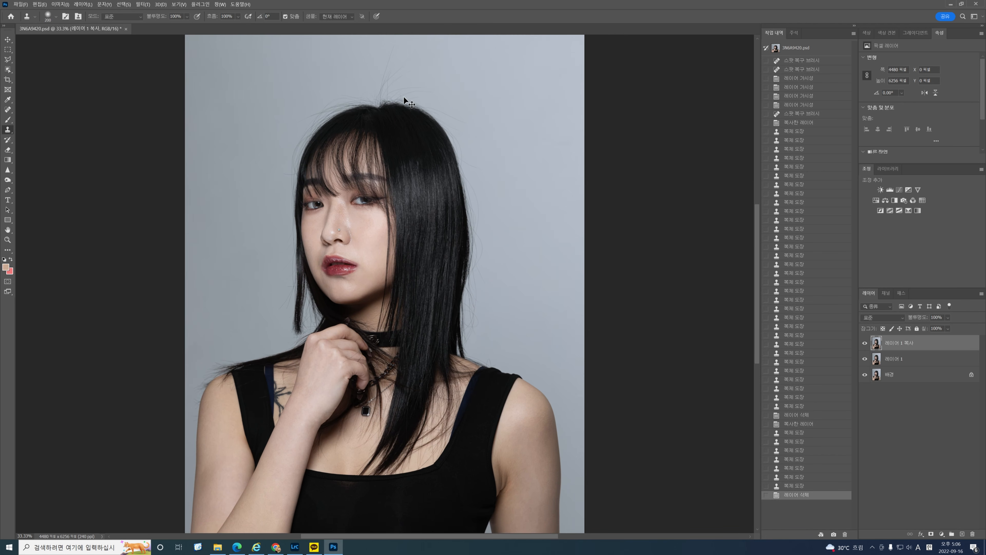
left_click_drag(378, 77, 409, 253)
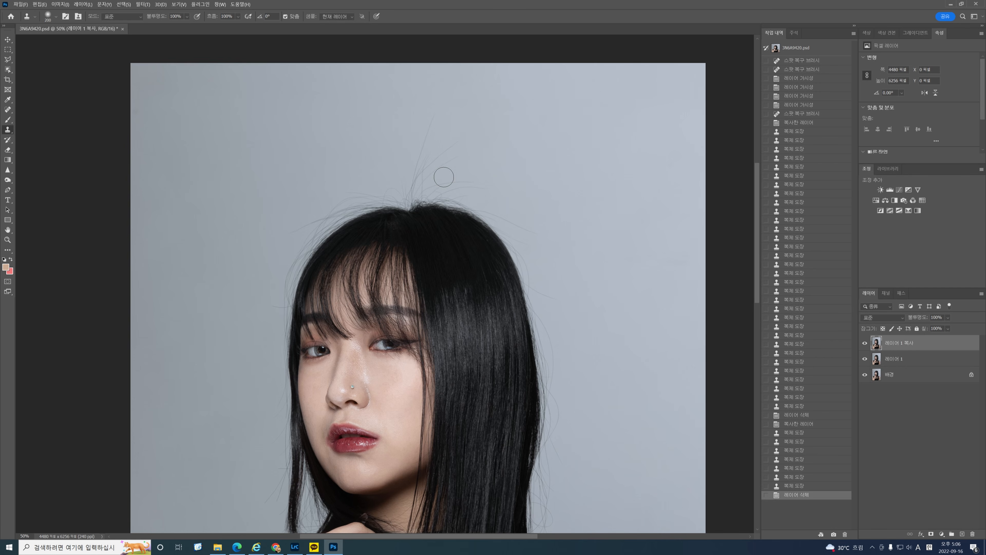
key("ctrl+j")
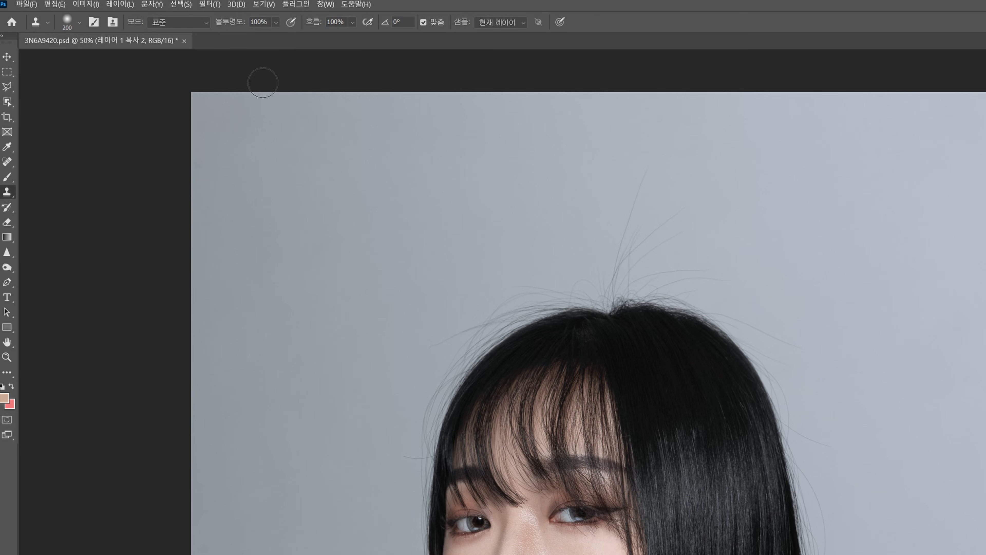
left_click(275, 22)
left_click(293, 36)
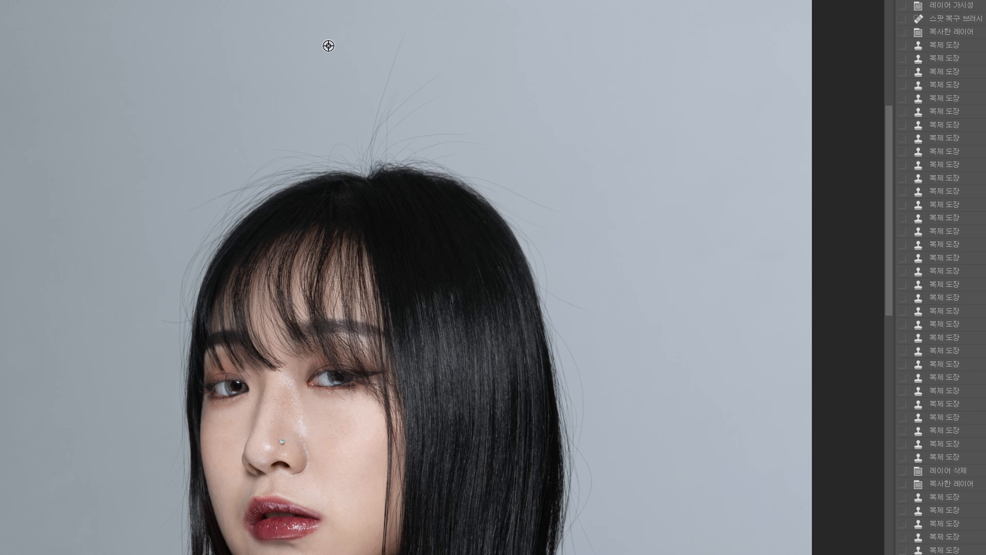
Clone clean background over the long flyaway hairs above the head and along the outer edges of the hair.
mouse_move(400, 27)
left_mouse_down()
mouse_move(383, 44)
mouse_move(374, 99)
mouse_move(394, 80)
mouse_move(379, 99)
mouse_move(376, 77)
mouse_move(378, 116)
mouse_move(318, 141)
mouse_move(236, 150)
mouse_move(277, 154)
mouse_move(226, 178)
mouse_move(235, 166)
left_mouse_up()
left_click(332, 64, "alt")
left_click(671, 177, "alt")
mouse_move(621, 238)
left_mouse_down()
mouse_move(521, 191)
mouse_move(489, 152)
mouse_move(420, 135)
mouse_move(357, 146)
mouse_move(452, 149)
mouse_move(503, 174)
mouse_move(552, 253)
mouse_move(542, 220)
mouse_move(585, 314)
left_mouse_up()
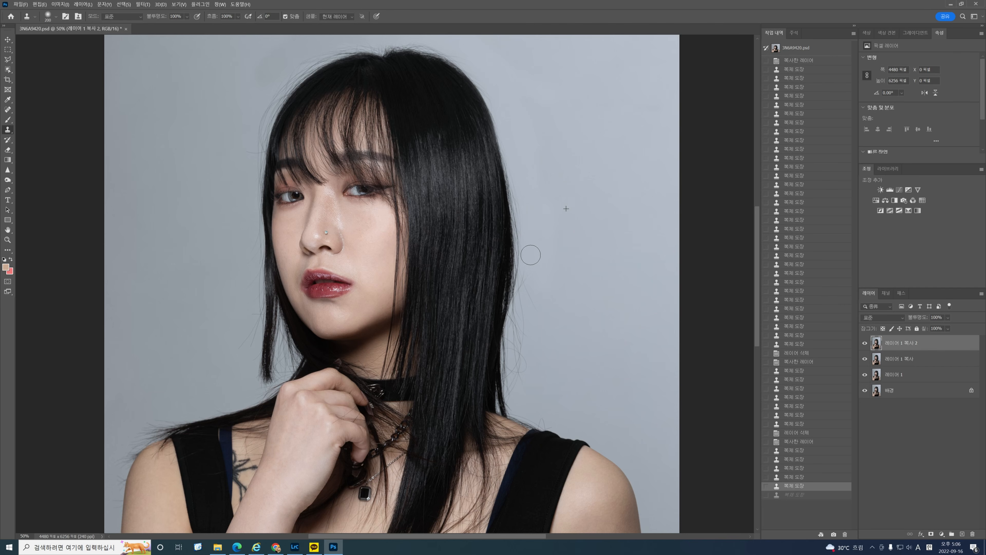
mouse_move(530, 255)
left_mouse_down()
mouse_move(517, 348)
mouse_move(527, 339)
left_mouse_up()
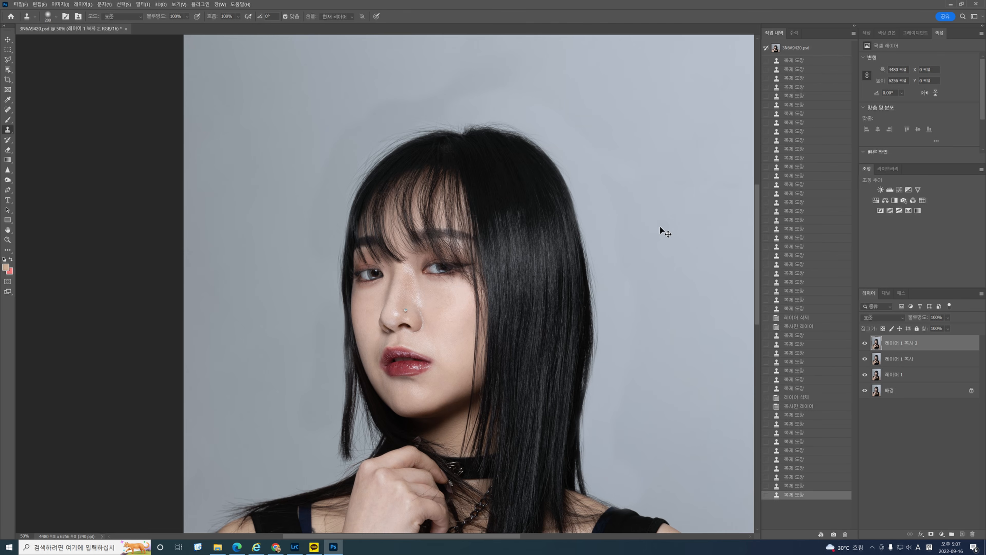
Lower the Clone Stamp opacity to 52% for the fine flyaways close to the top of the head.
key("ctrl+0")
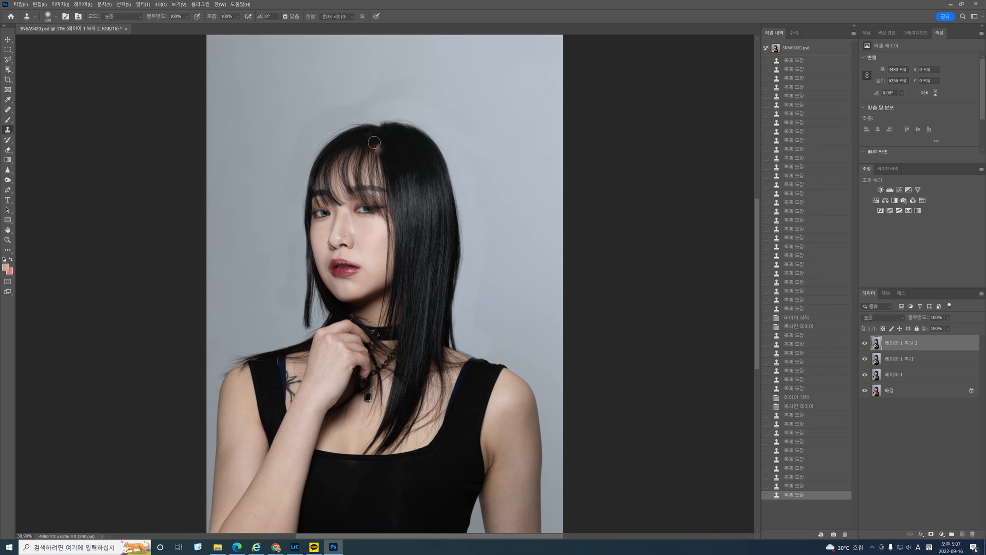
left_click_drag(373, 143, 426, 192)
key("ctrl+plus")
key("ctrl+plus")
key("ctrl+plus")
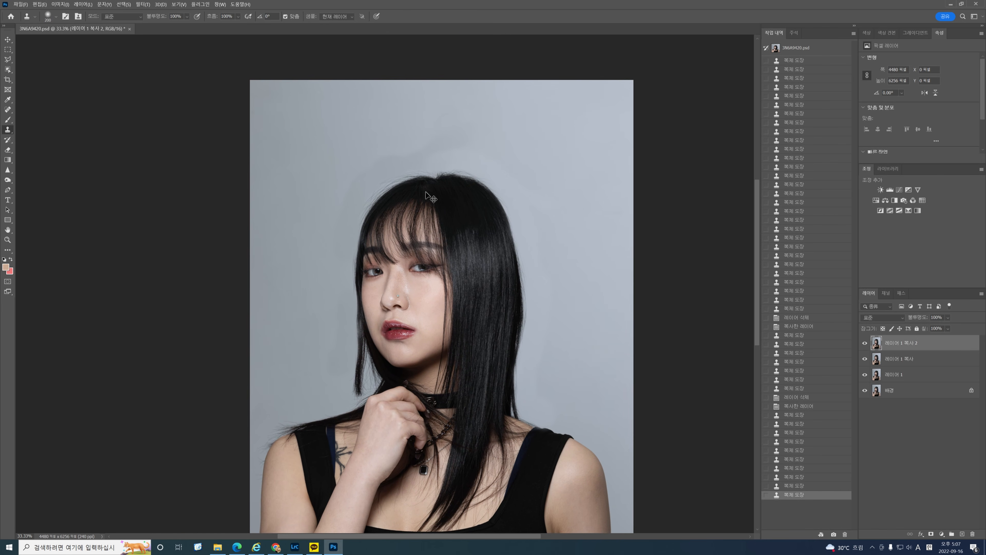
left_click_drag(424, 124, 435, 182)
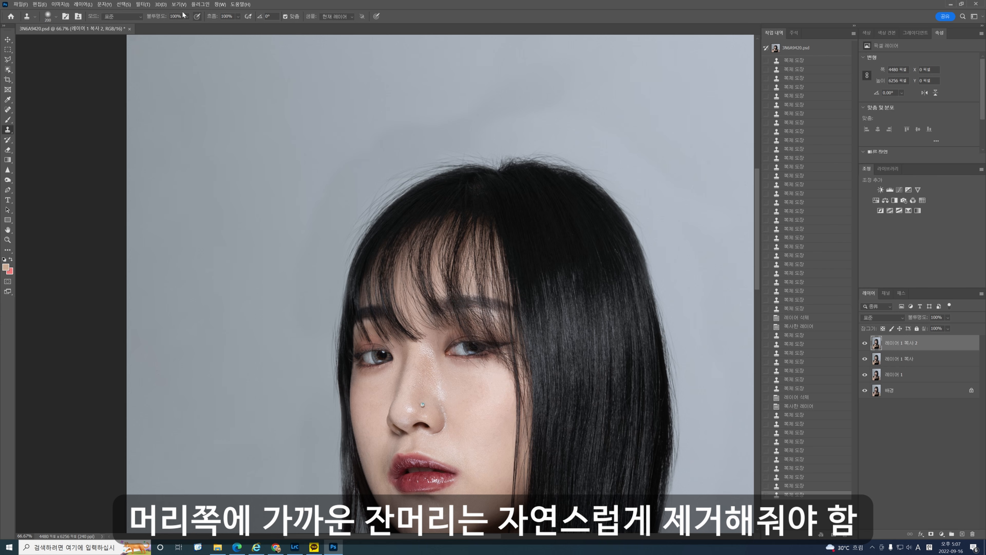
left_click_drag(186, 18, 183, 26)
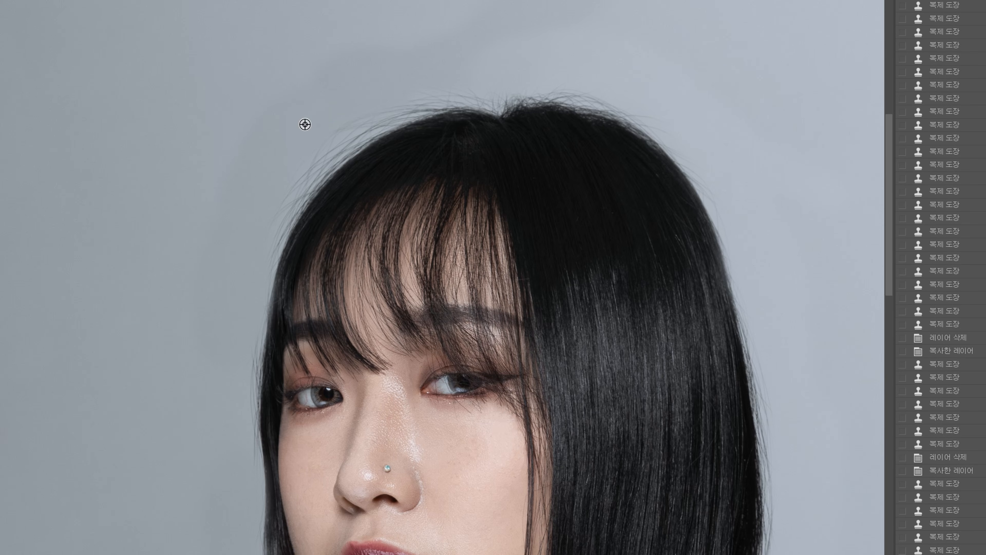
Clone background over the uneven patches and flyaways around the top of the head, from the image's left to its right.
left_click(304, 124, "alt")
mouse_move(351, 114)
left_mouse_down()
mouse_move(285, 185)
mouse_move(367, 105)
mouse_move(339, 118)
mouse_move(381, 94)
left_mouse_up()
left_click_drag(373, 96, 353, 108)
left_click_drag(354, 109, 328, 134)
left_click(526, 59, "alt")
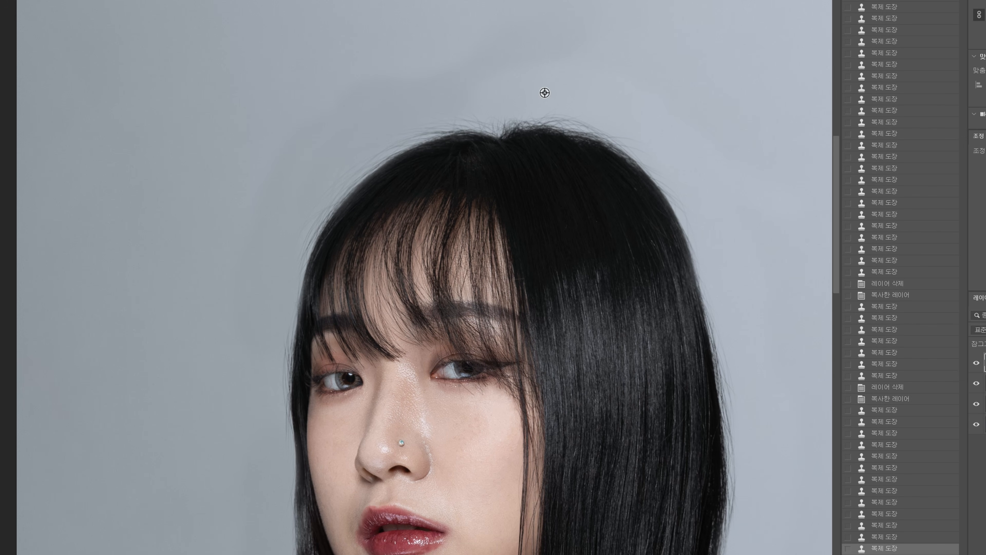
left_click_drag(564, 102, 580, 117)
left_click_drag(582, 110, 624, 130)
left_click(651, 103, "alt")
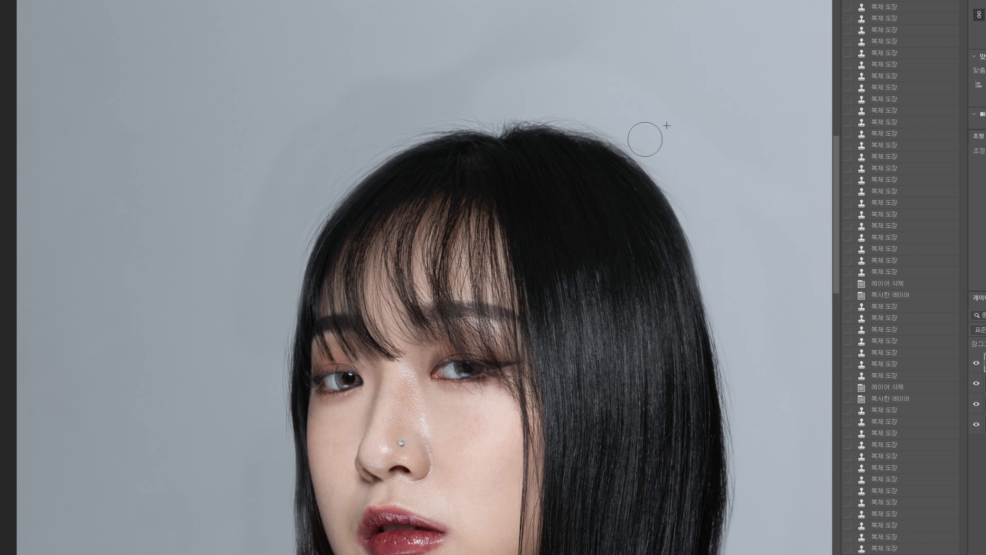
Clone background along the crown and the image-left edge of the hair to clean up the remaining short flyaways.
left_click(417, 93, "alt")
left_click_drag(436, 115, 475, 108)
left_click(359, 128, "alt")
mouse_move(390, 127)
left_mouse_down()
mouse_move(409, 114)
mouse_move(410, 125)
mouse_move(415, 113)
mouse_move(351, 159)
mouse_move(302, 247)
mouse_move(306, 214)
left_mouse_up()
key("v")
left_click(385, 120, "alt")
left_click(346, 141, "alt")
left_click(274, 217, "alt")
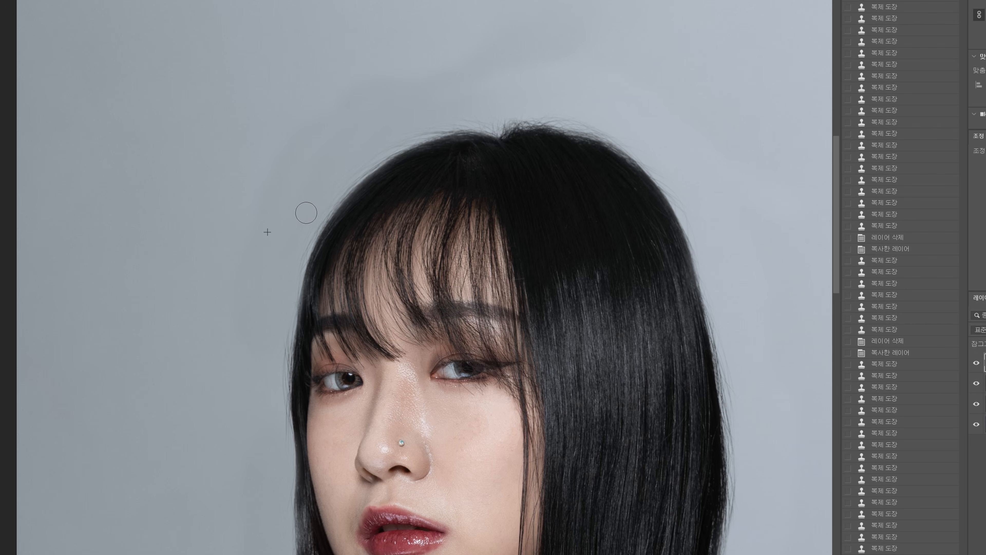
Clean the hair edge beside the image-left eye with the Clone Stamp, undoing one stroke and resampling the background.
left_click_drag(708, 347, 701, 206)
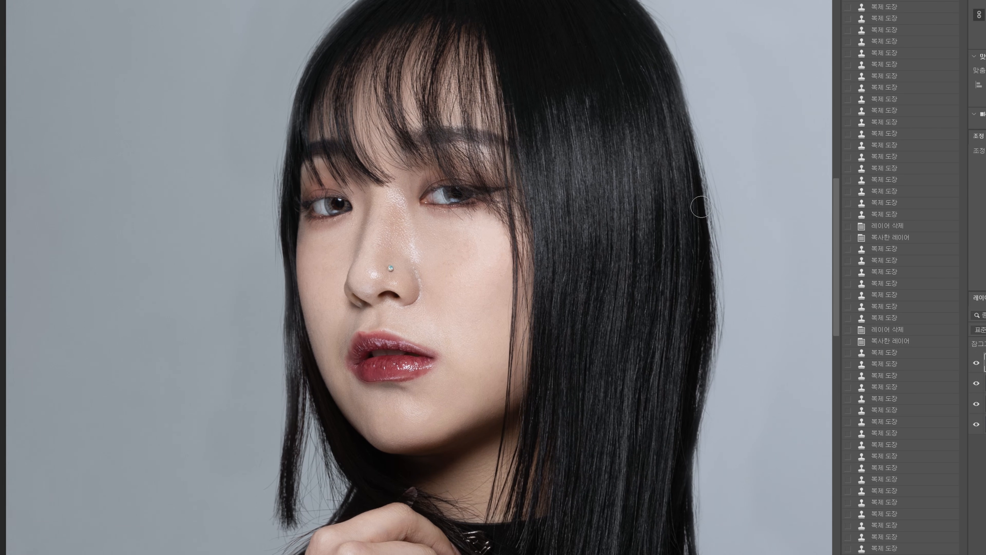
left_click(261, 169, "alt")
mouse_move(268, 165)
left_mouse_down()
mouse_move(274, 178)
mouse_move(280, 173)
mouse_move(262, 165)
mouse_move(266, 181)
left_mouse_up()
key("ctrl+z")
left_click(258, 159, "alt")
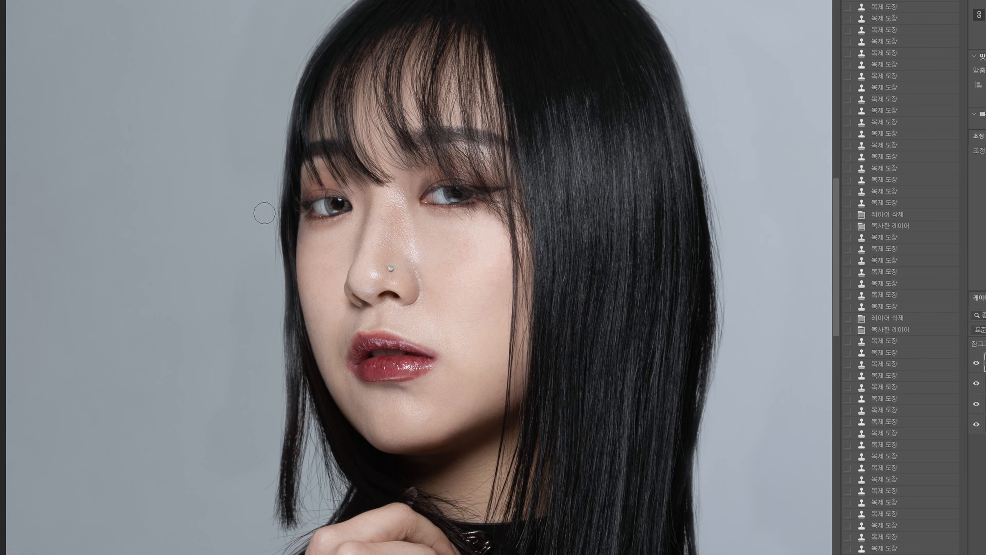
left_click(544, 258)
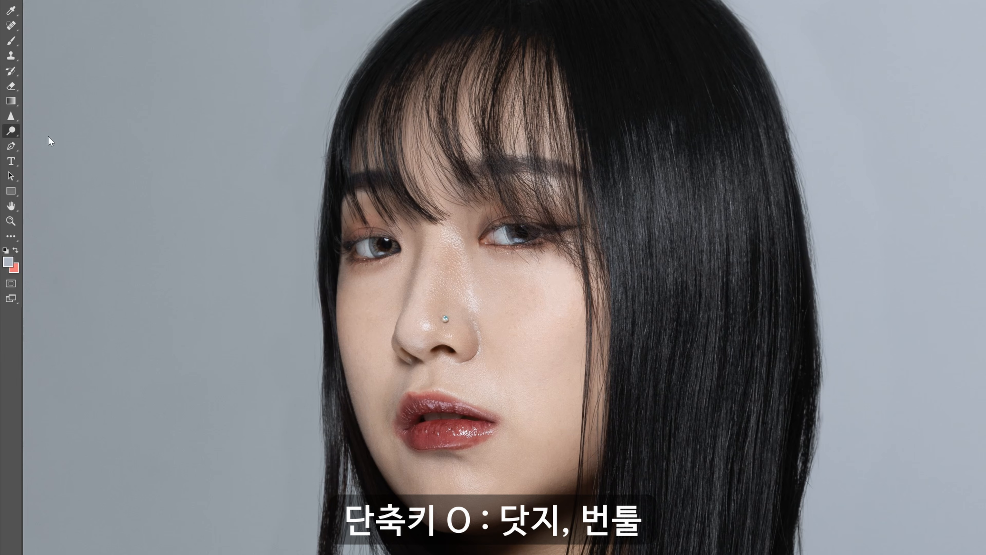
Switch to the Dodge tool with a much smaller brush and brighten the iris of the image-left eye.
left_click(11, 132)
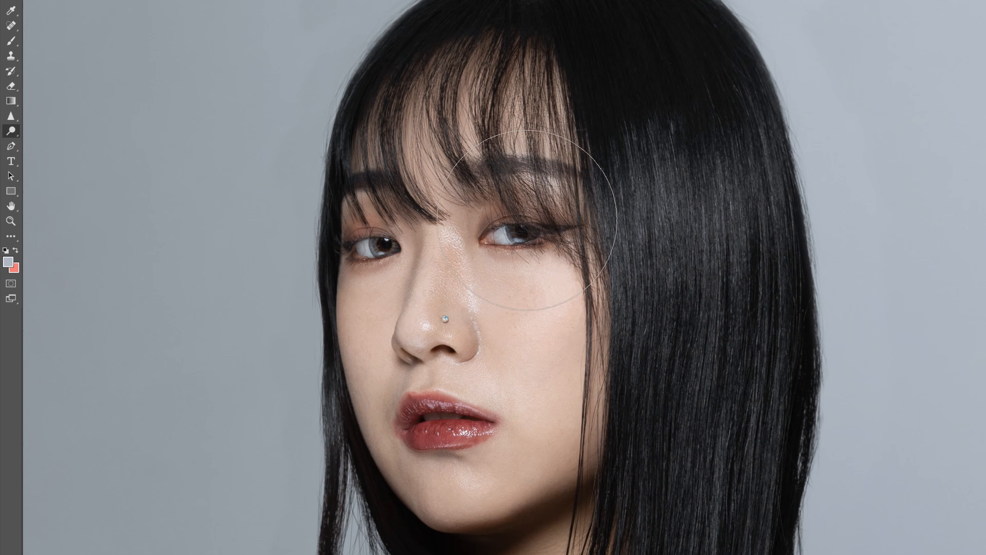
key("bracketleft")
key("bracketleft")
key("bracketleft")
key("bracketleft")
key("bracketleft")
key("bracketleft")
key("bracketleft")
key("bracketleft")
key("bracketleft")
mouse_move(387, 245)
left_mouse_down()
mouse_move(348, 264)
mouse_move(377, 246)
left_mouse_up()
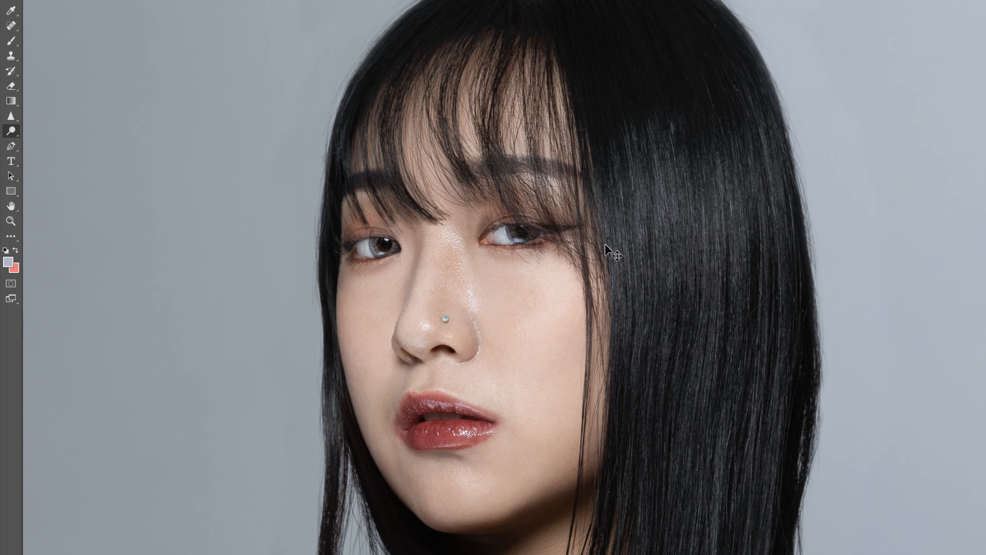
Enlarge the Dodge brush and brighten the key-light side of the portrait, covering the image-right cheek, chest and shoulder.
key("ctrl+minus")
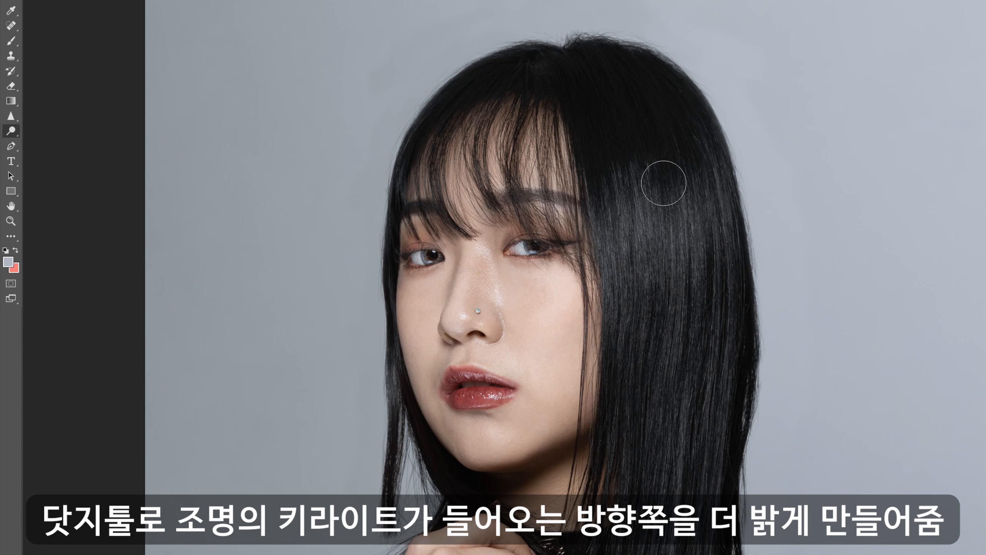
key("bracketright")
key("bracketright")
key("bracketright")
key("bracketright")
key("bracketright")
key("bracketright")
key("bracketright")
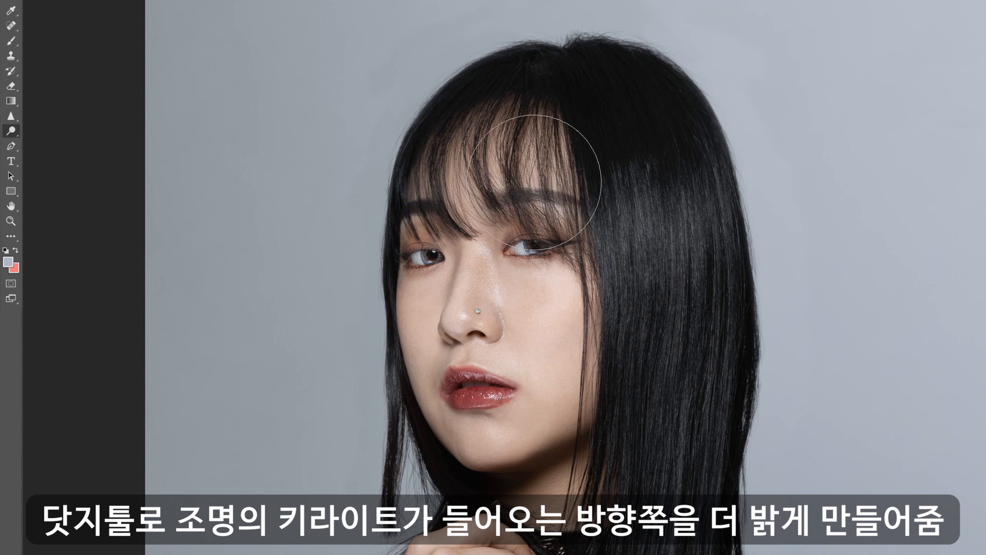
mouse_move(559, 252)
left_mouse_down()
mouse_move(563, 342)
mouse_move(562, 293)
left_mouse_up()
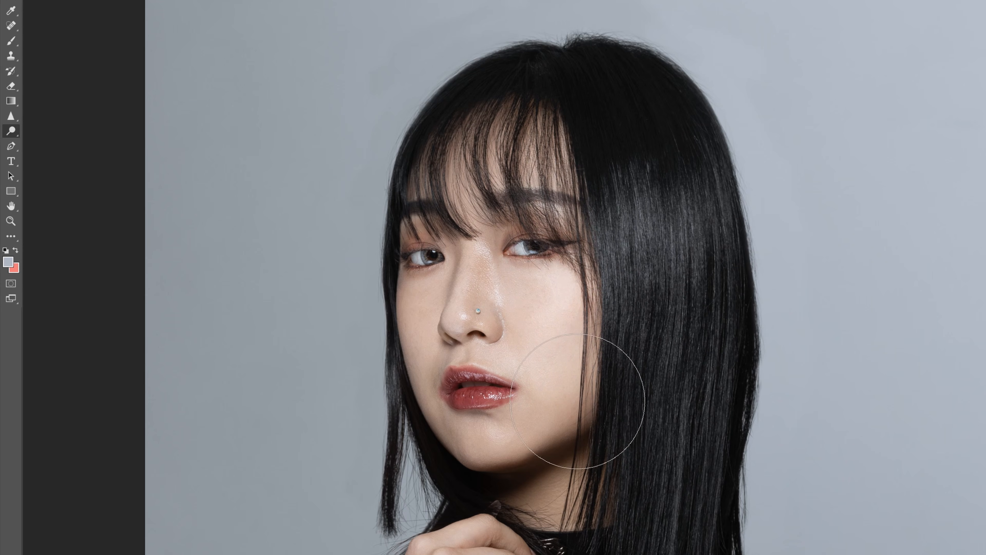
left_click_drag(638, 451, 645, 205)
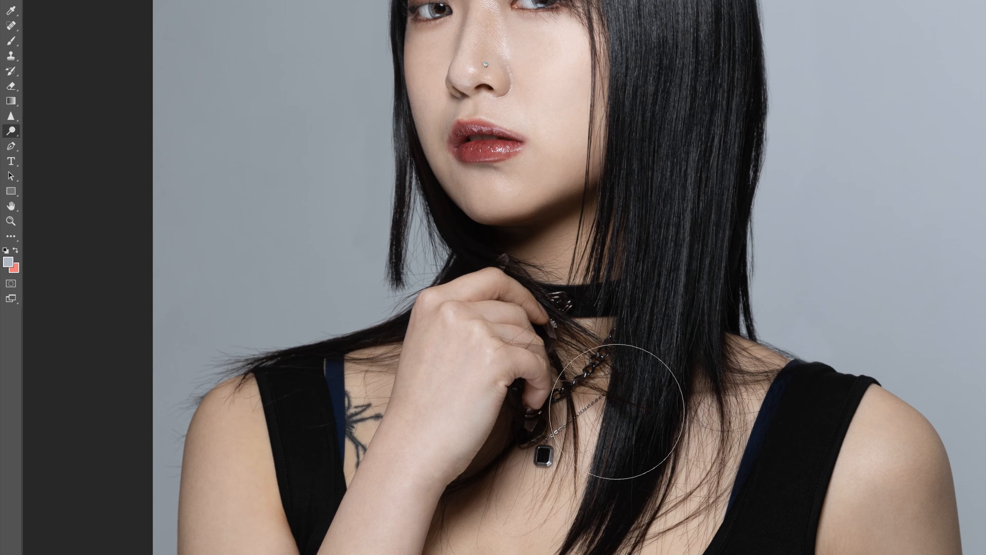
left_click_drag(689, 373, 606, 156)
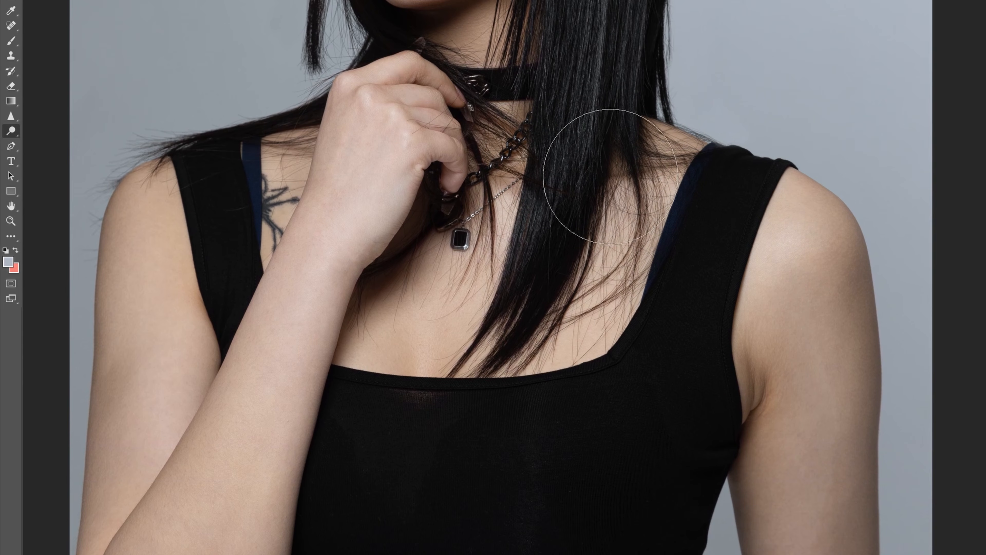
left_click_drag(653, 239, 591, 190)
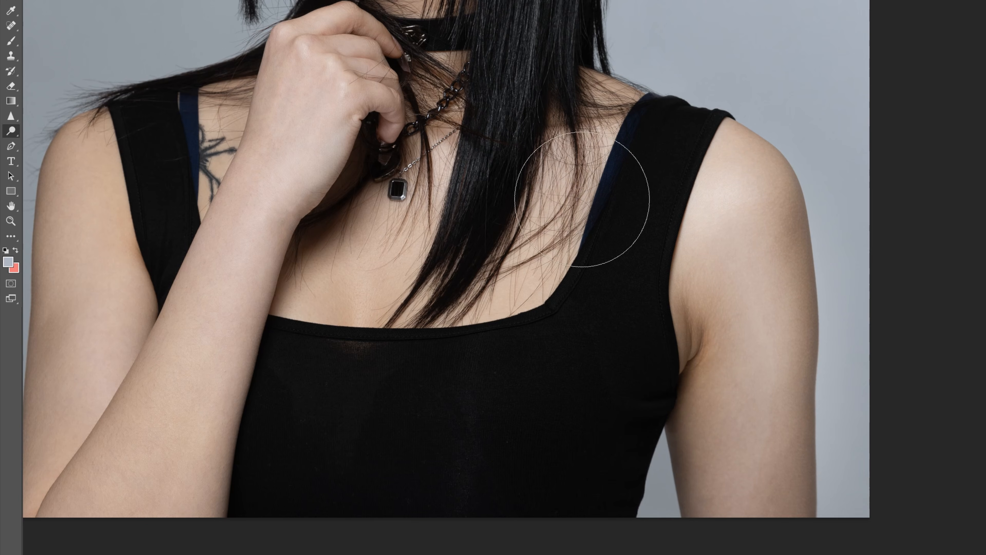
left_click_drag(483, 152, 546, 424)
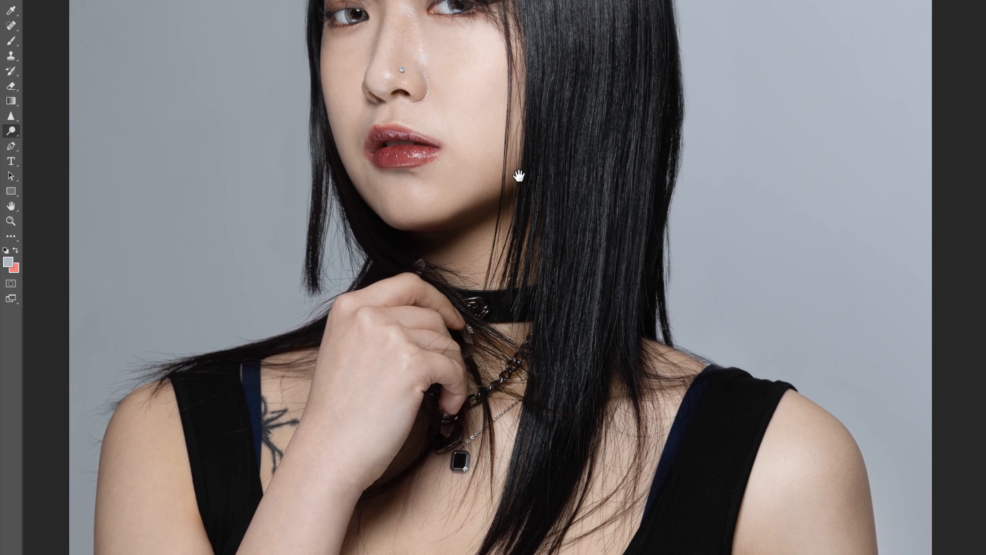
left_click_drag(520, 172, 572, 313)
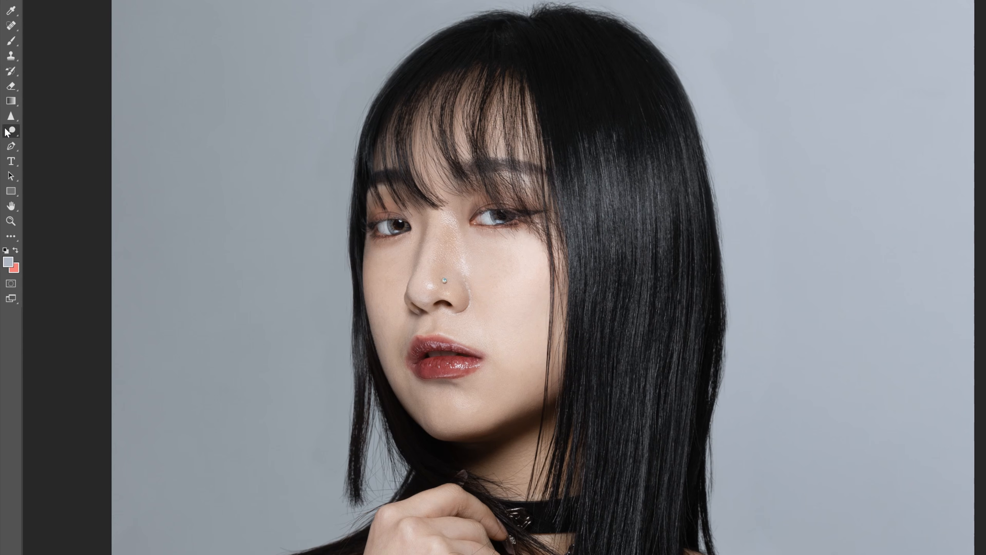
Switch to the Burn tool with a smaller brush and darken the shadow side of the face, hair and arm on the image's left.
mouse_move(7, 133)
left_mouse_down()
mouse_move(27, 131)
mouse_move(35, 145)
left_mouse_up()
key("bracketleft")
key("bracketleft")
key("bracketleft")
key("bracketleft")
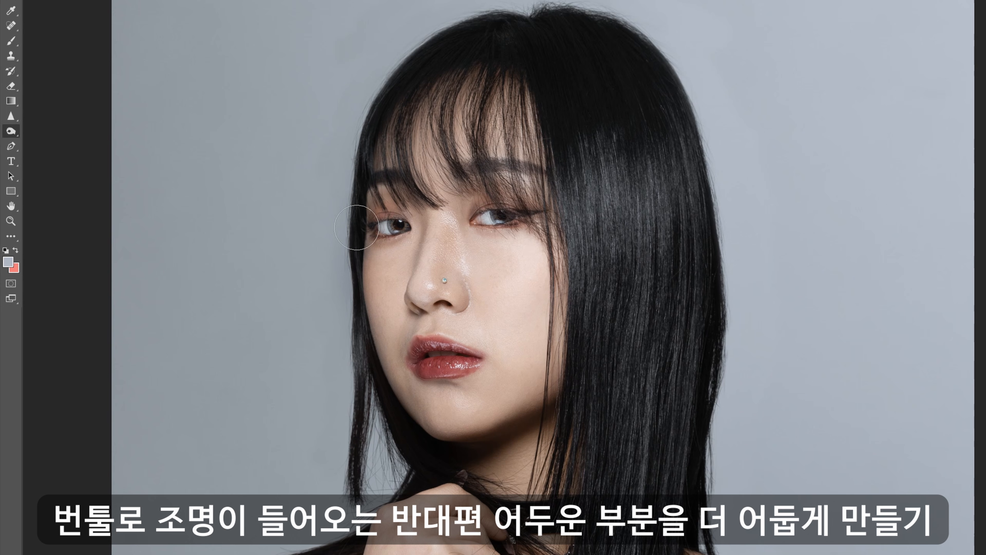
left_click_drag(369, 435, 380, 226)
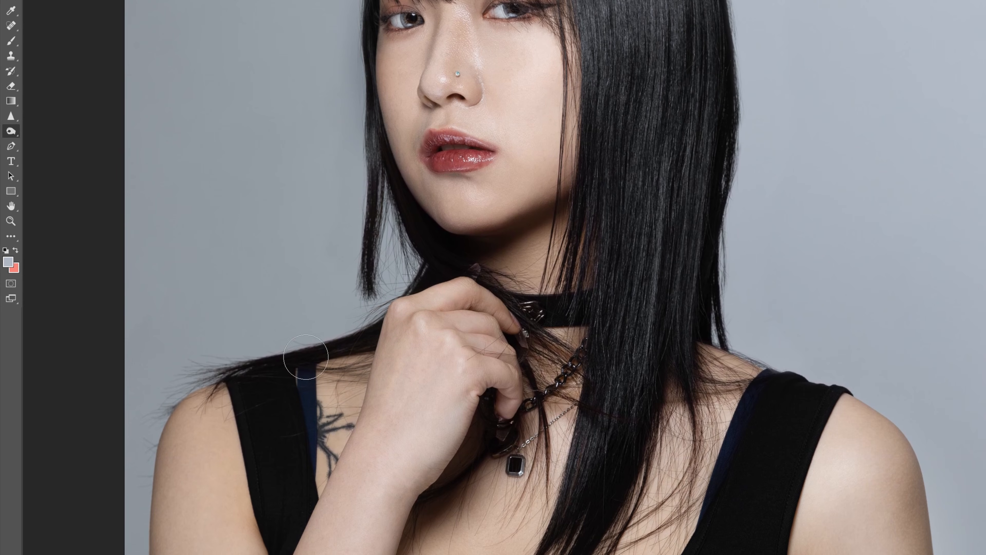
mouse_move(222, 468)
left_mouse_down()
mouse_move(245, 328)
mouse_move(226, 494)
left_mouse_up()
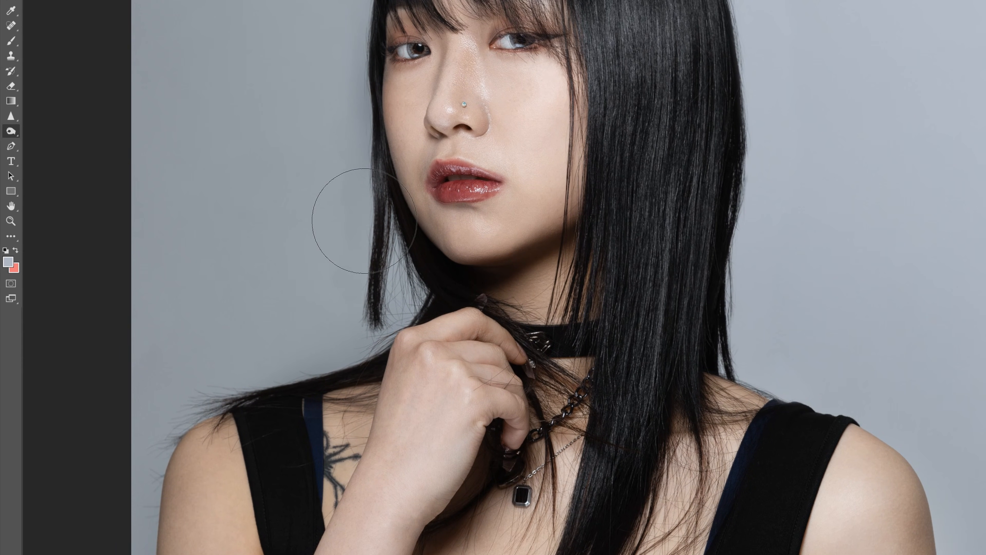
left_click_drag(354, 214, 357, 334)
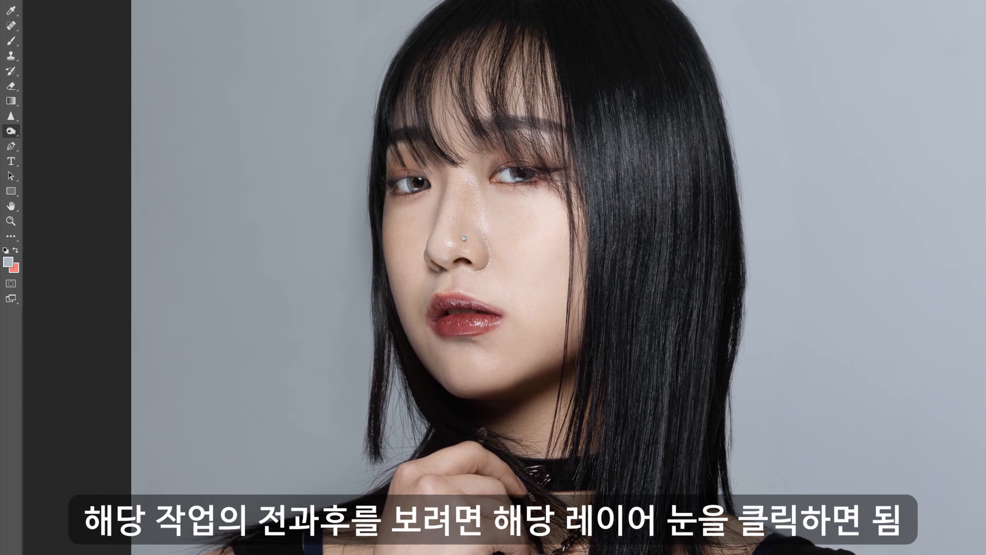